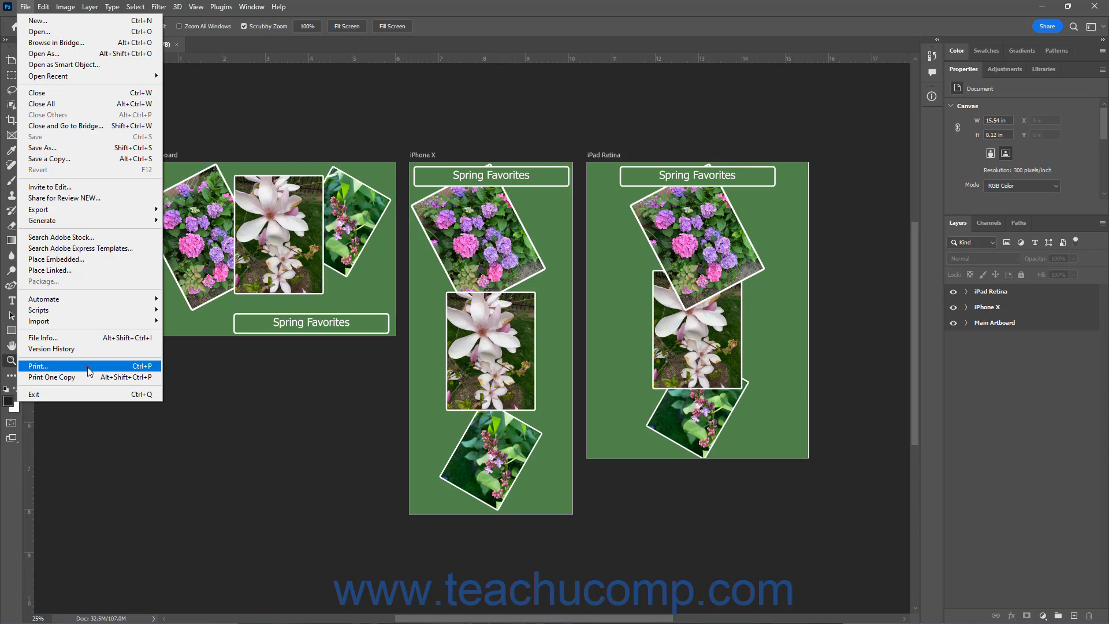
Open the print settings for the document and choose the HP Photosmart Prem C310 series printer
{"action": "left_click", "coordinate": [90, 370]}
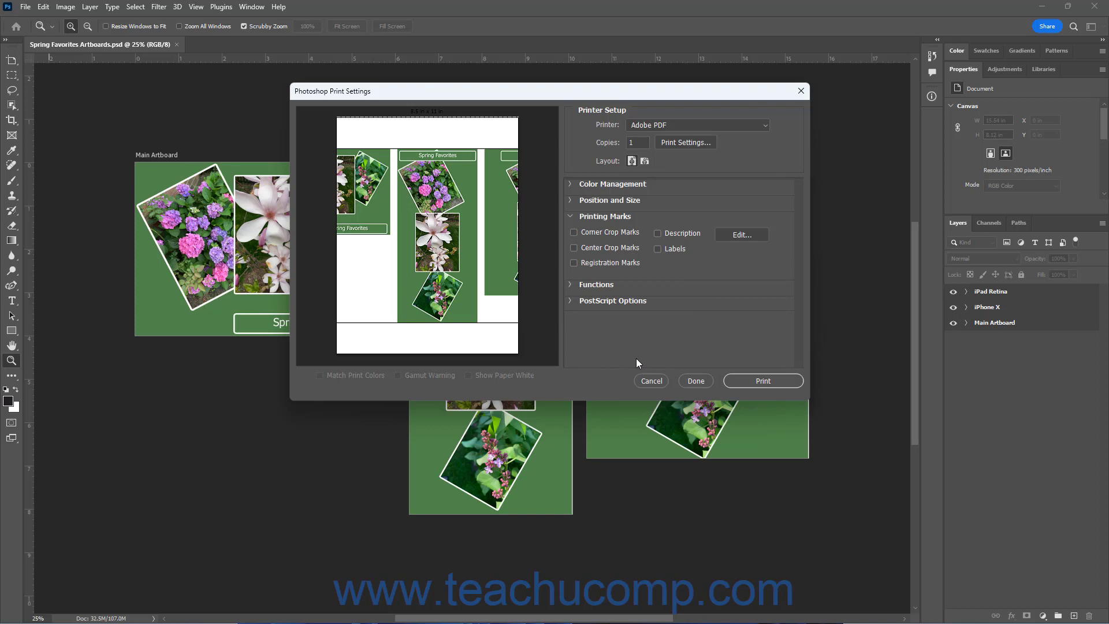
{"action": "left_click", "coordinate": [706, 123]}
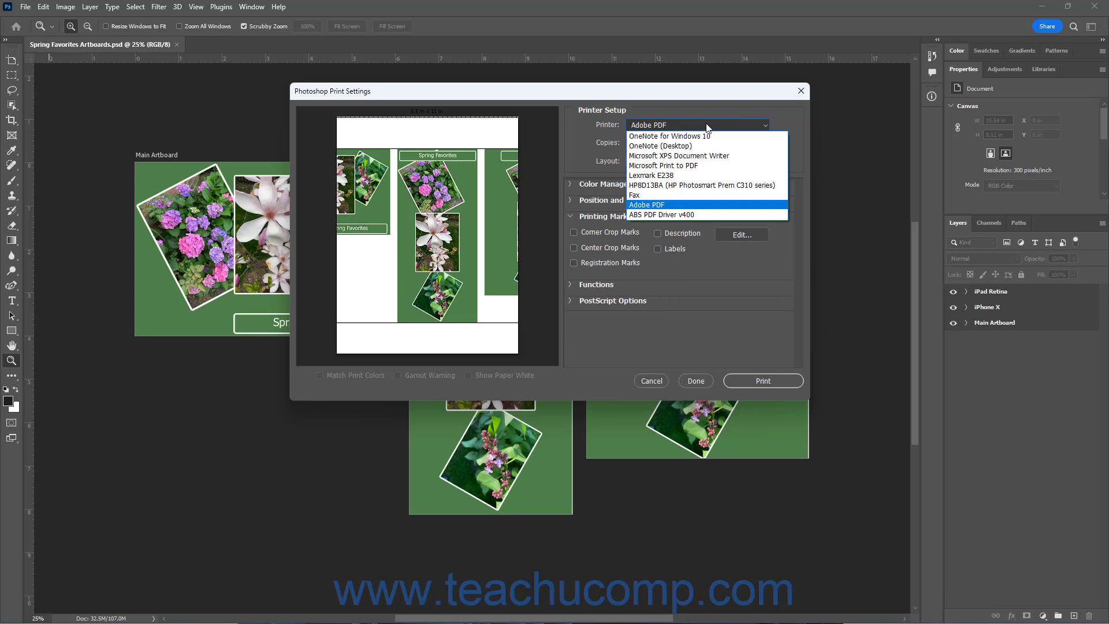
{"action": "left_click", "coordinate": [681, 185]}
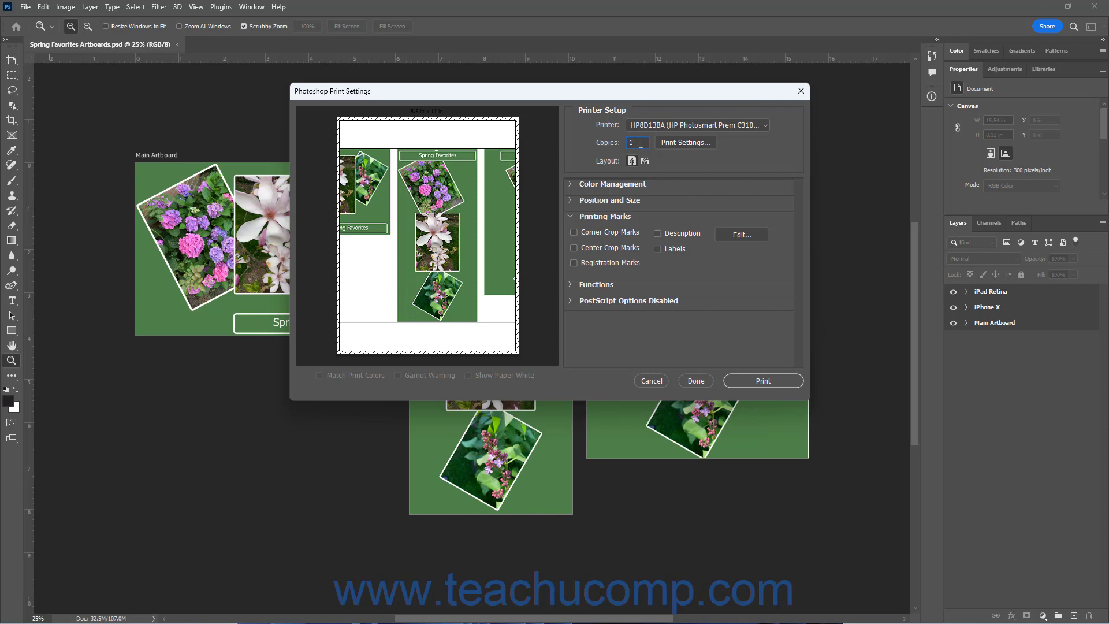
Review and accept the printer's paper and quality properties, and set the page layout to landscape
{"action": "left_click", "coordinate": [669, 144]}
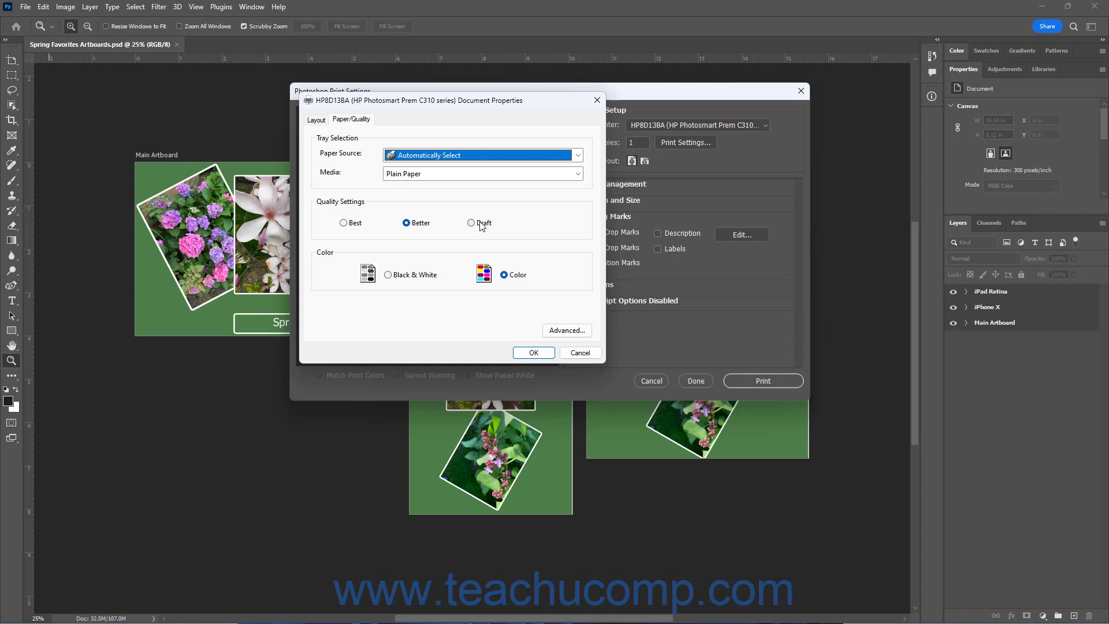
{"action": "left_click", "coordinate": [526, 353]}
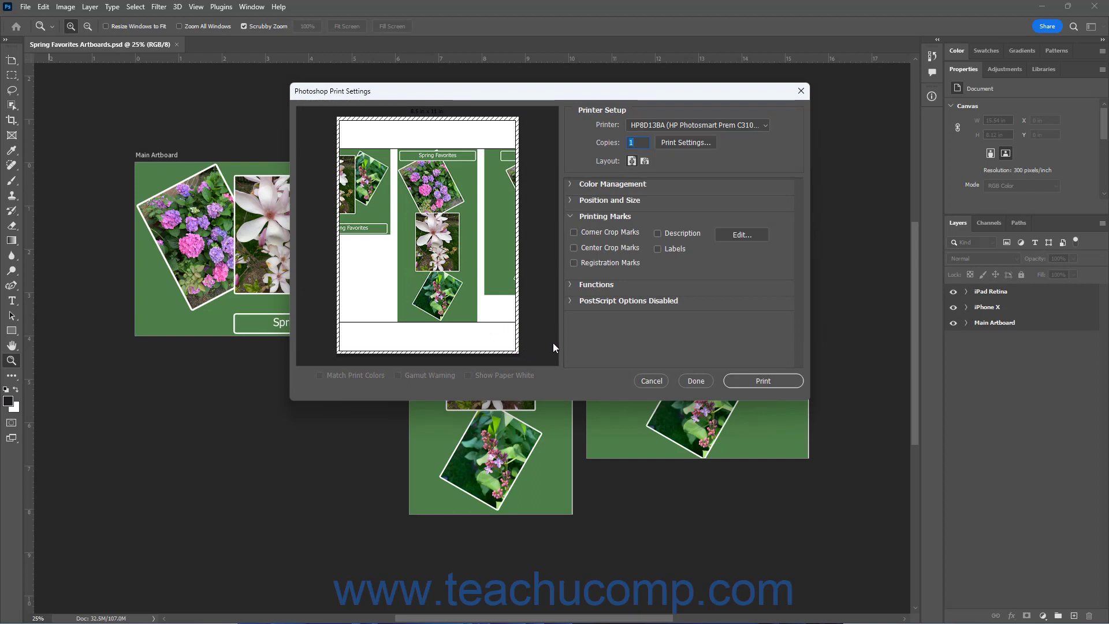
{"action": "left_click", "coordinate": [644, 162]}
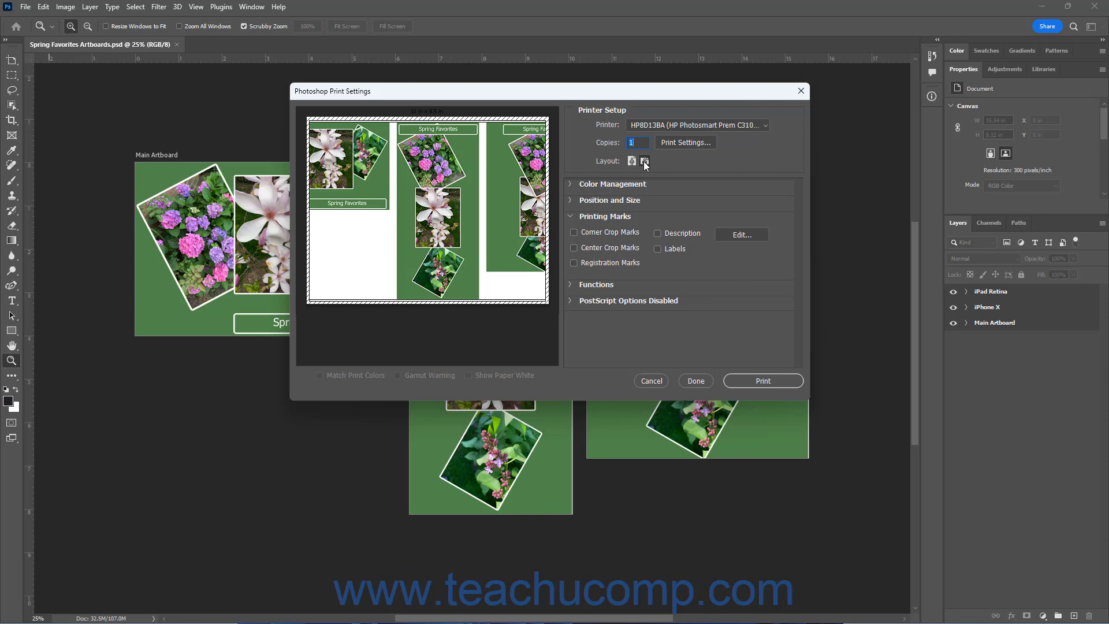
Set Color Handling to Printer Manages Colors in Color Management, and review and accept the printer's document properties
{"action": "left_click", "coordinate": [570, 184]}
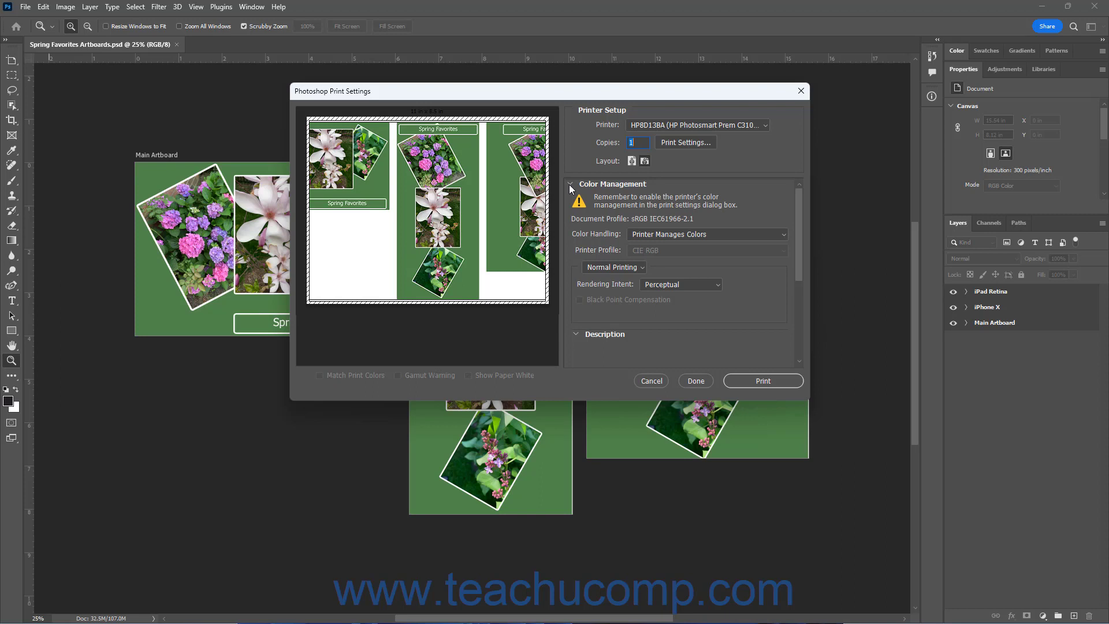
{"action": "left_click", "coordinate": [690, 234]}
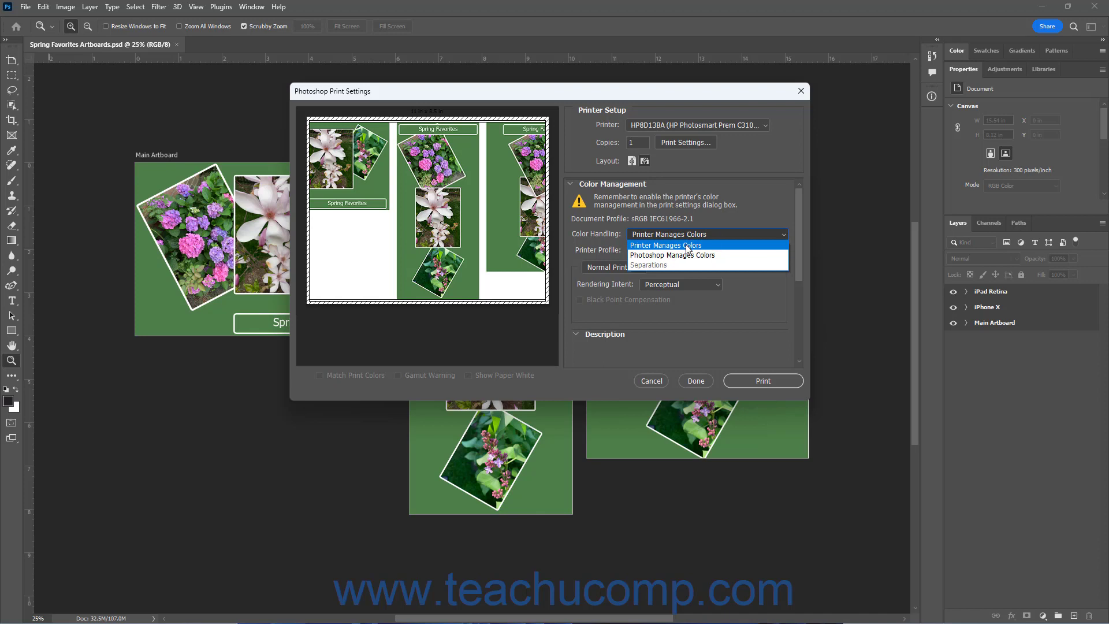
{"action": "left_click", "coordinate": [687, 246]}
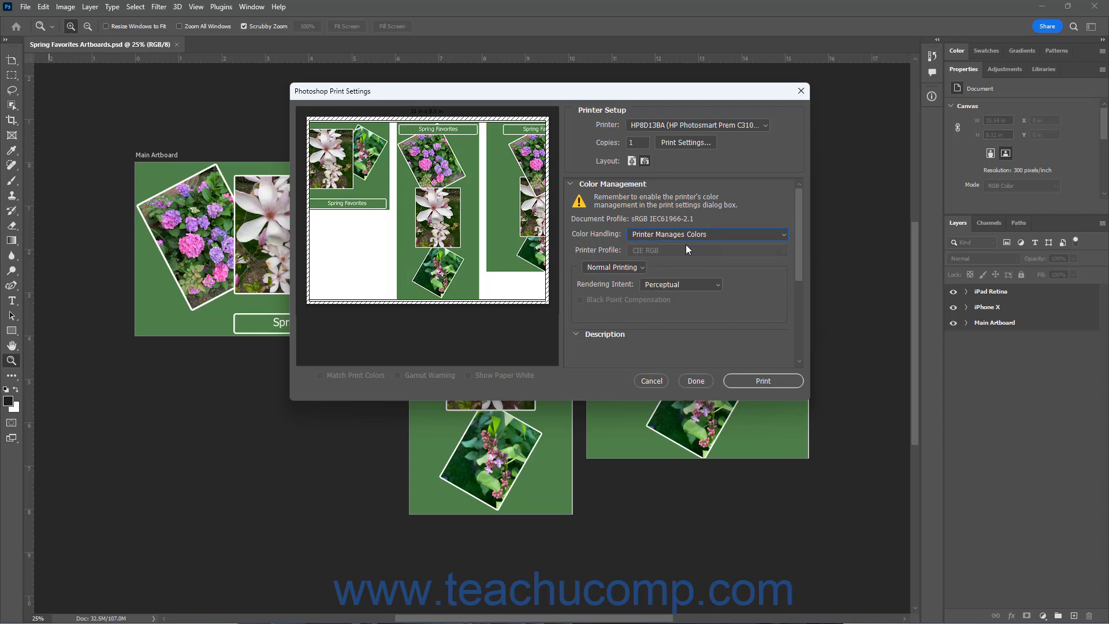
{"action": "left_click", "coordinate": [688, 144]}
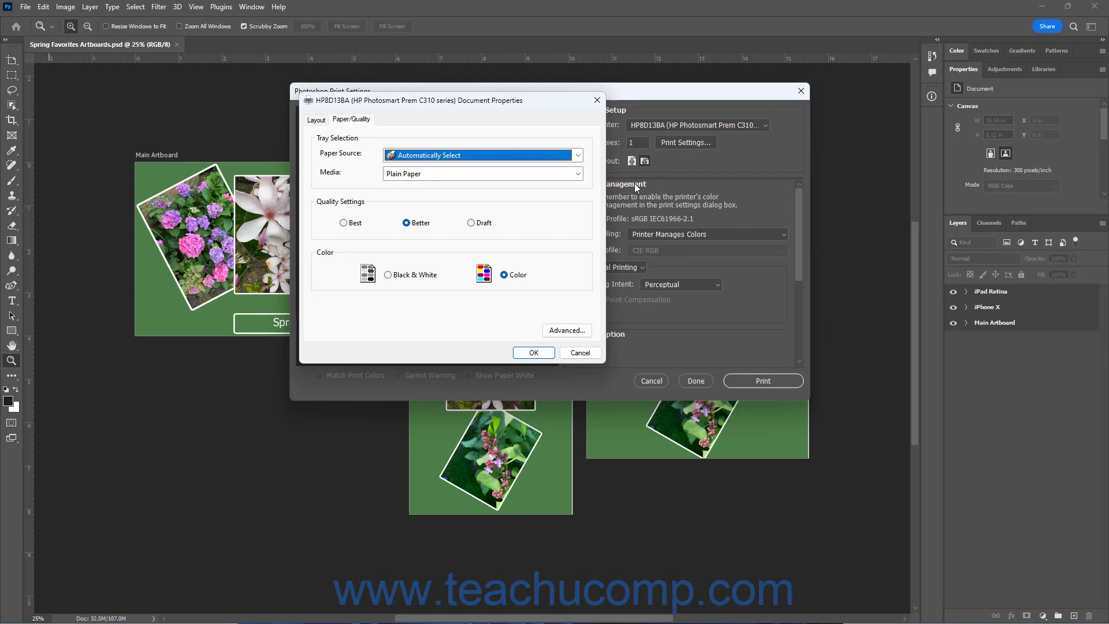
{"action": "left_click", "coordinate": [526, 354]}
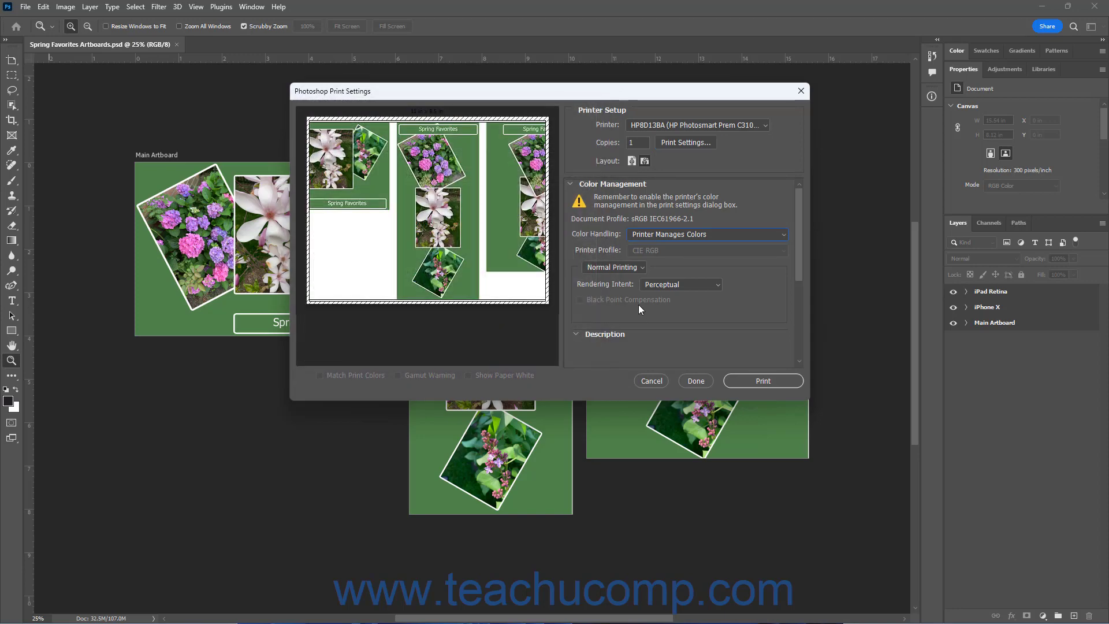
Set Color Handling to Photoshop Manages Colors with the e-sRGB printer profile and Normal Printing
{"action": "left_click", "coordinate": [669, 235]}
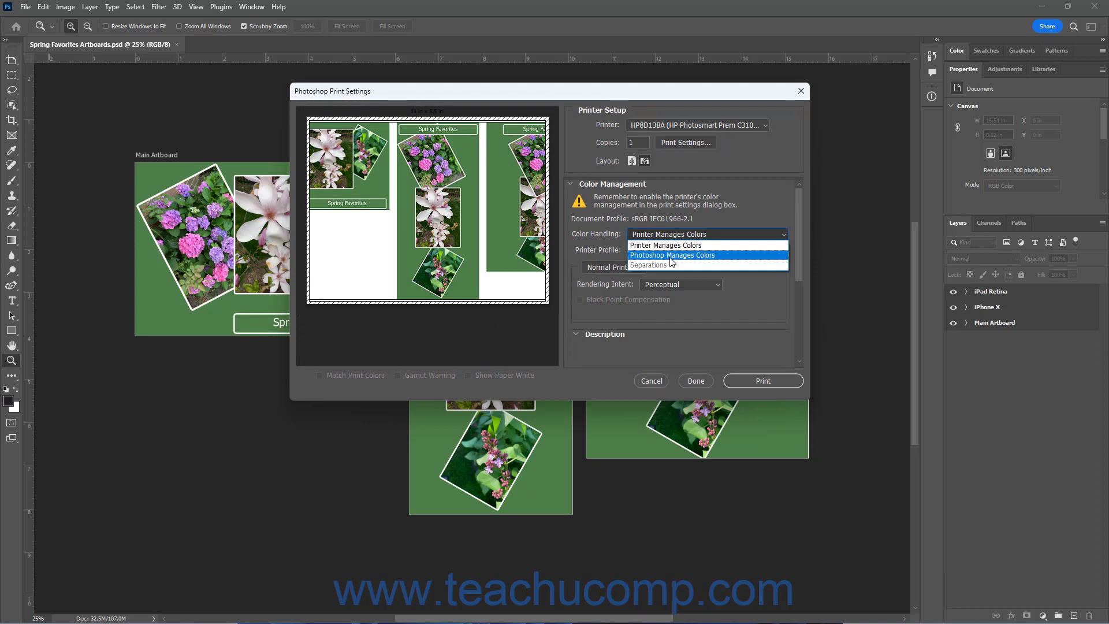
{"action": "left_click", "coordinate": [672, 255]}
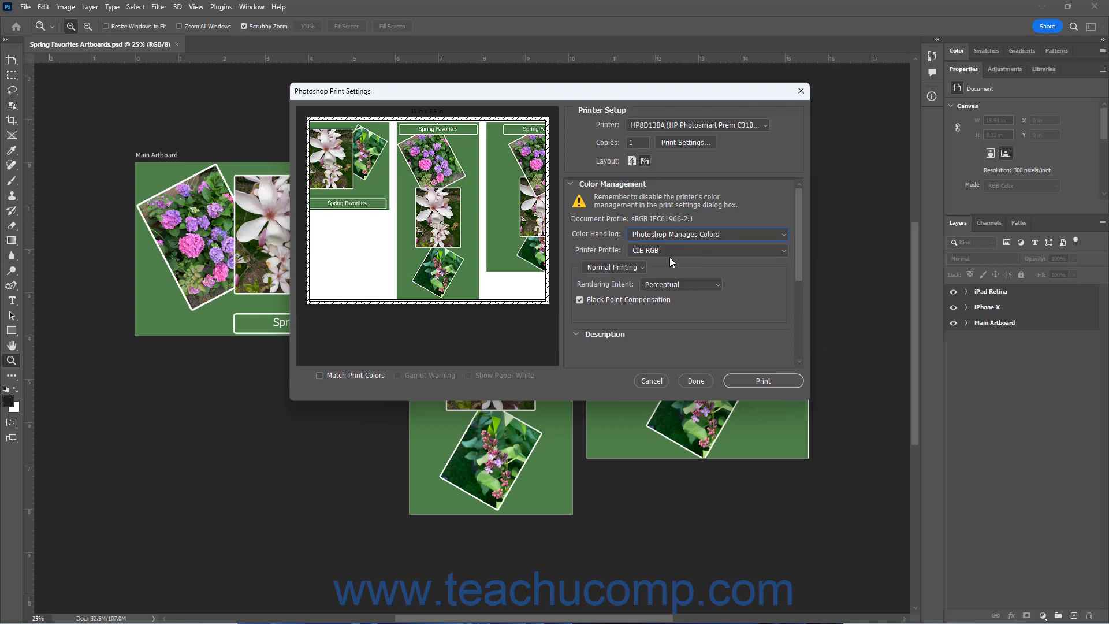
{"action": "left_click", "coordinate": [670, 249]}
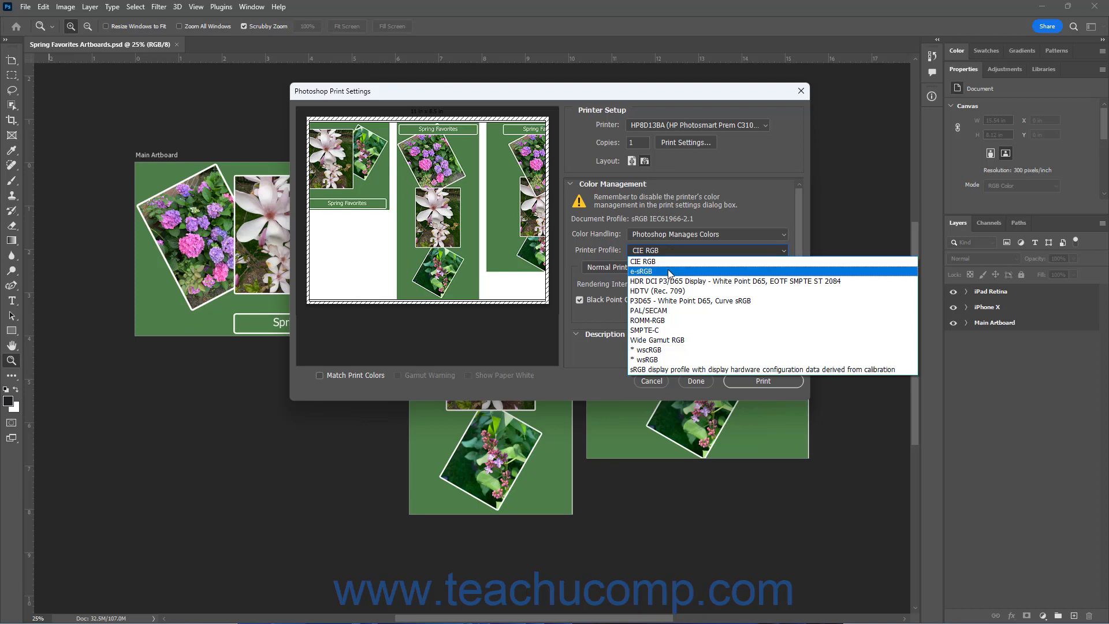
{"action": "left_click", "coordinate": [668, 269]}
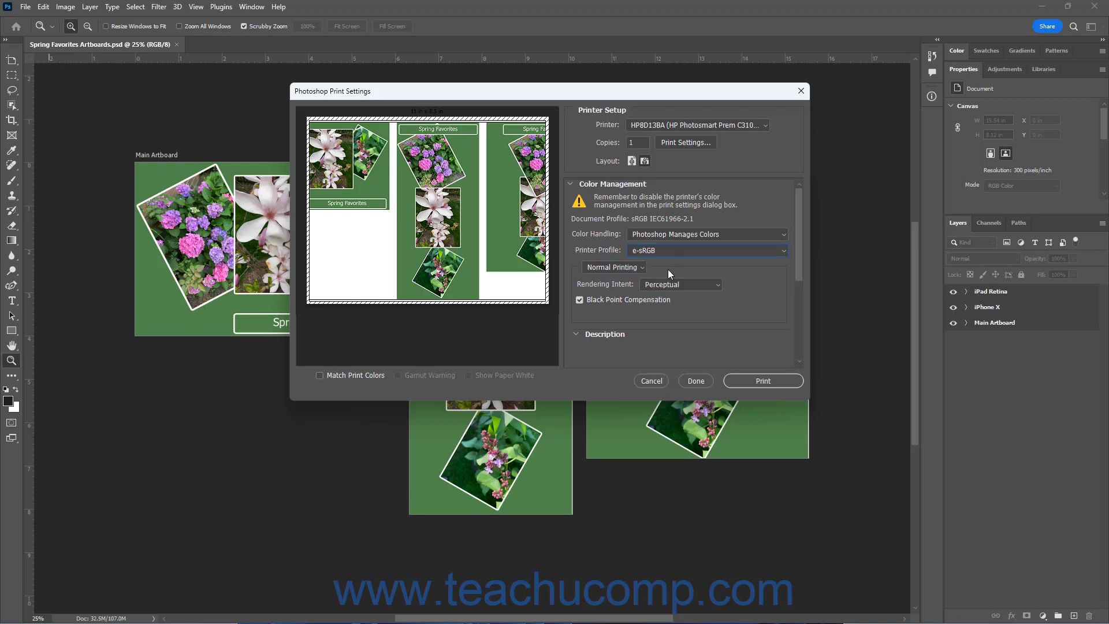
{"action": "left_click", "coordinate": [642, 267]}
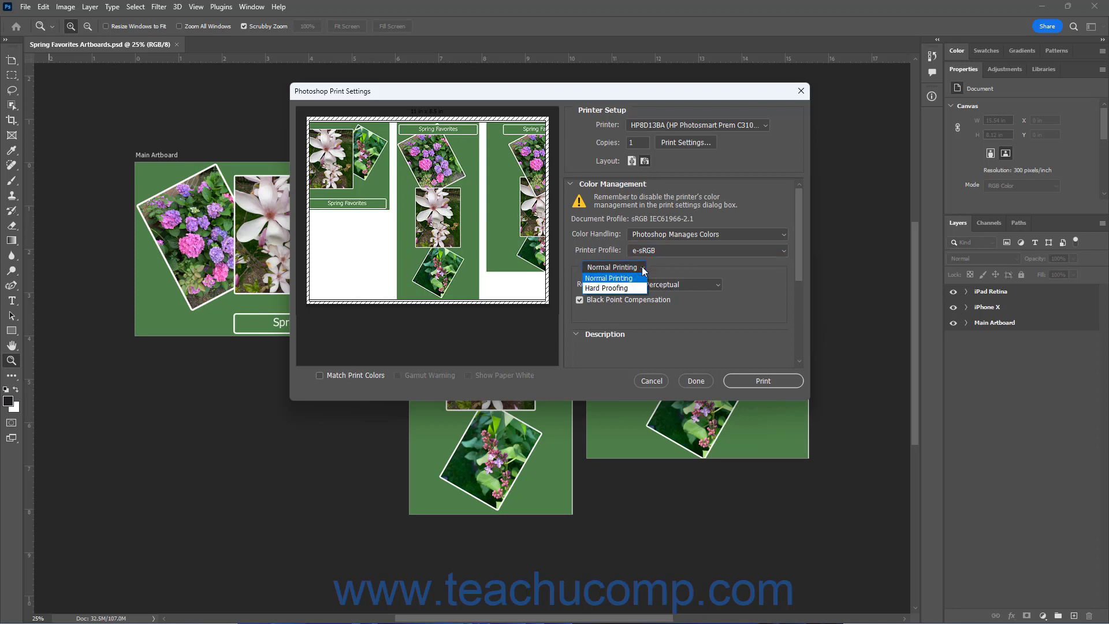
{"action": "left_click", "coordinate": [632, 278]}
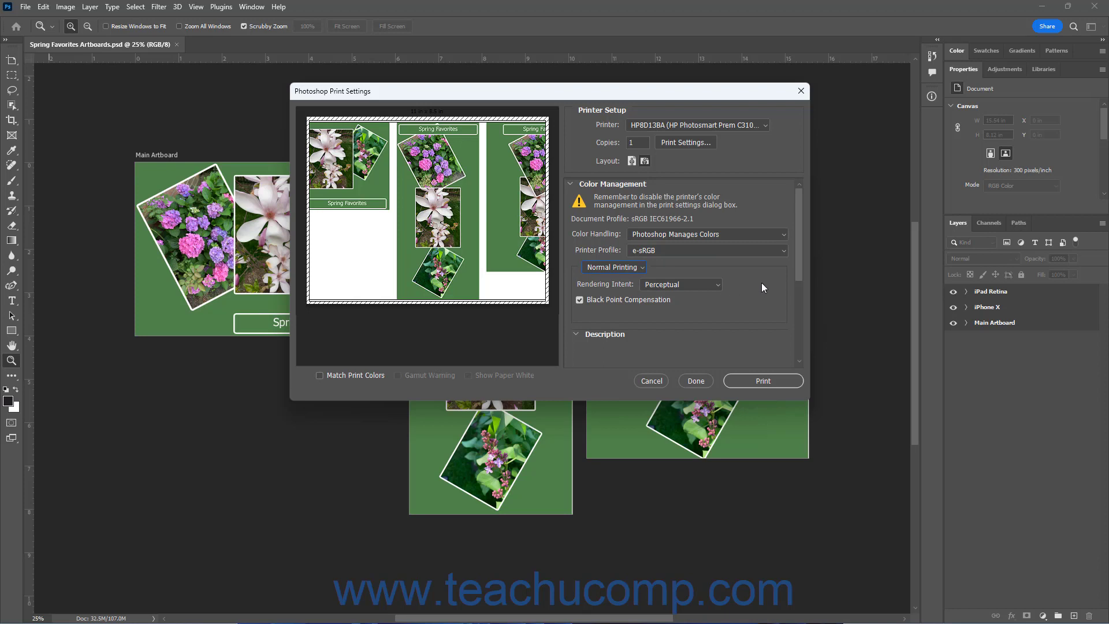
Read the descriptions of the rendering intent, Normal Printing and Black Point Compensation options in Color Management
{"action": "scroll", "coordinate": [757, 284], "scroll_direction": "down", "scroll_amount": 2}
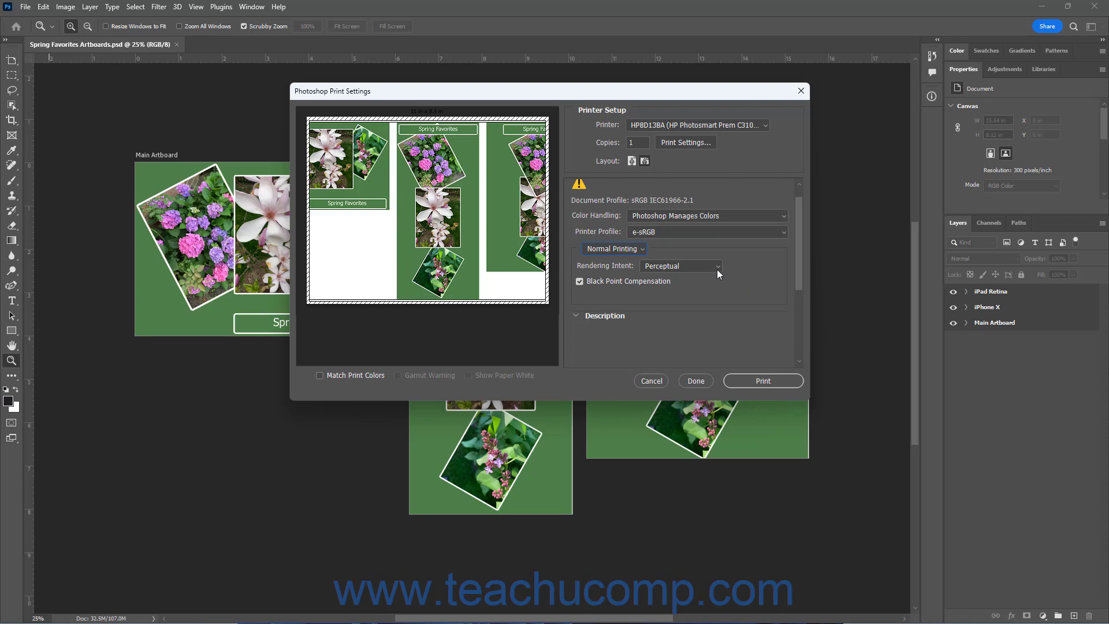
{"action": "scroll", "coordinate": [797, 261], "scroll_direction": "down", "scroll_amount": 5}
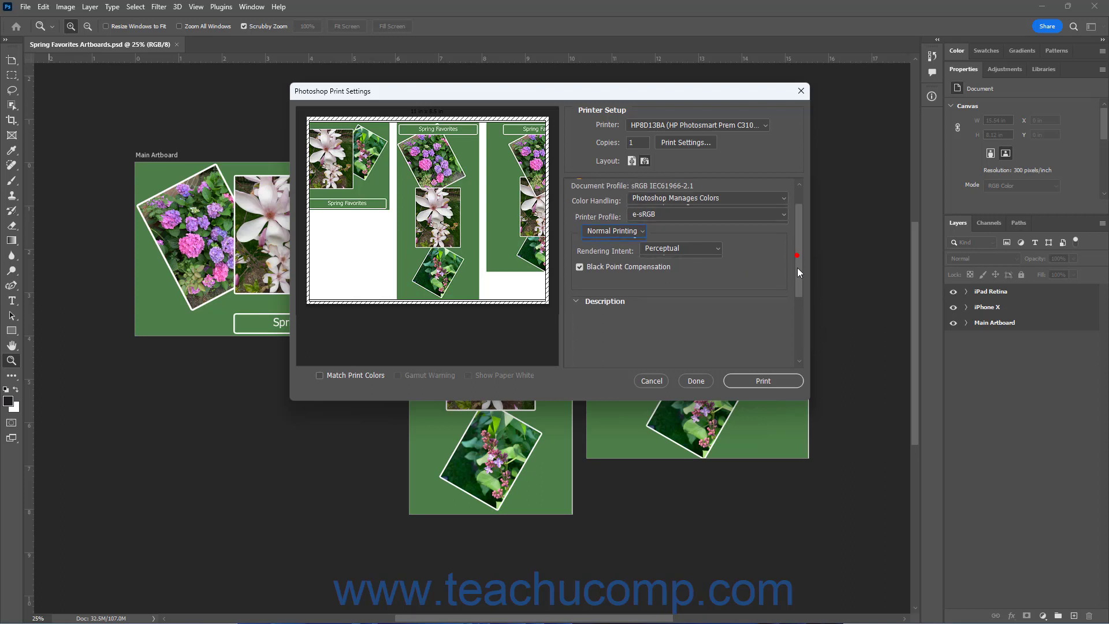
{"action": "mouse_move", "coordinate": [678, 222]}
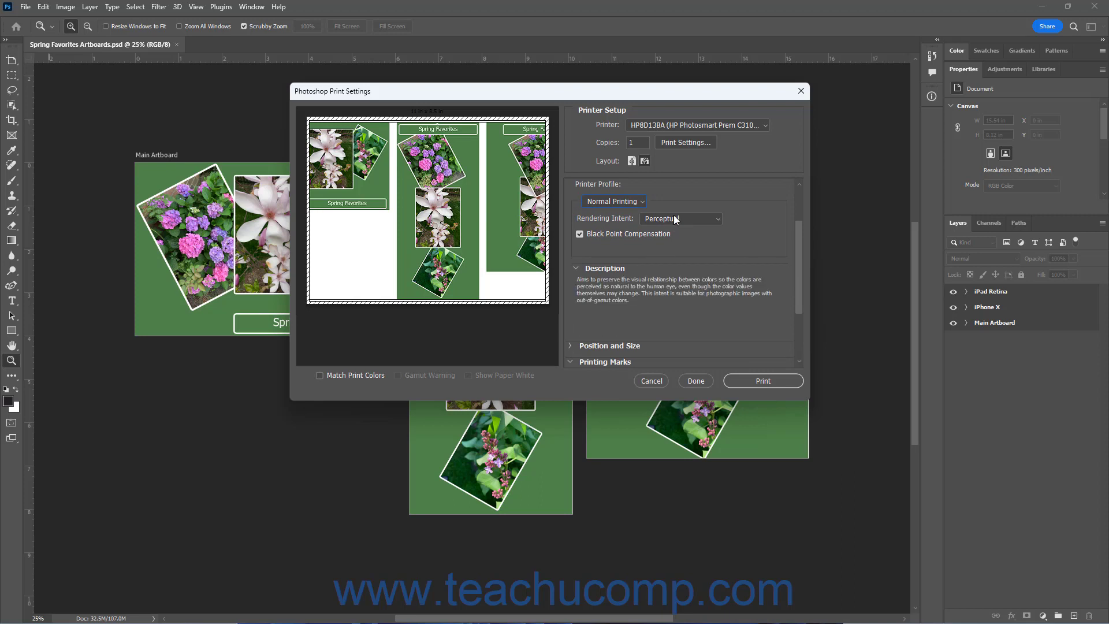
{"action": "mouse_move", "coordinate": [633, 205]}
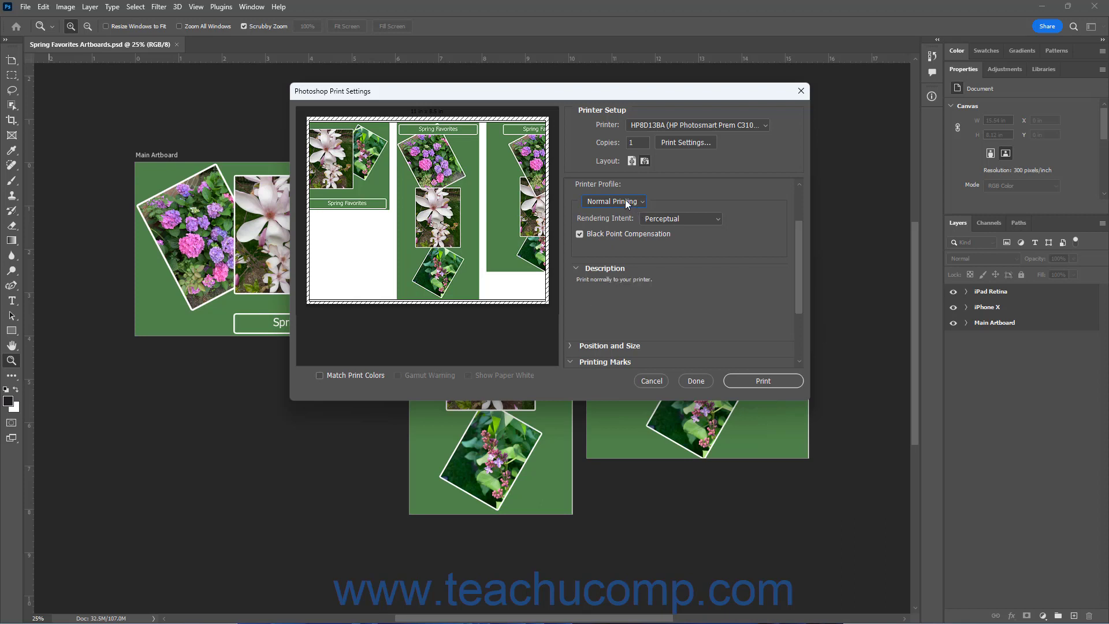
{"action": "mouse_move", "coordinate": [616, 237]}
{"action": "left_click_drag", "start_coordinate": [798, 236], "coordinate": [796, 202]}
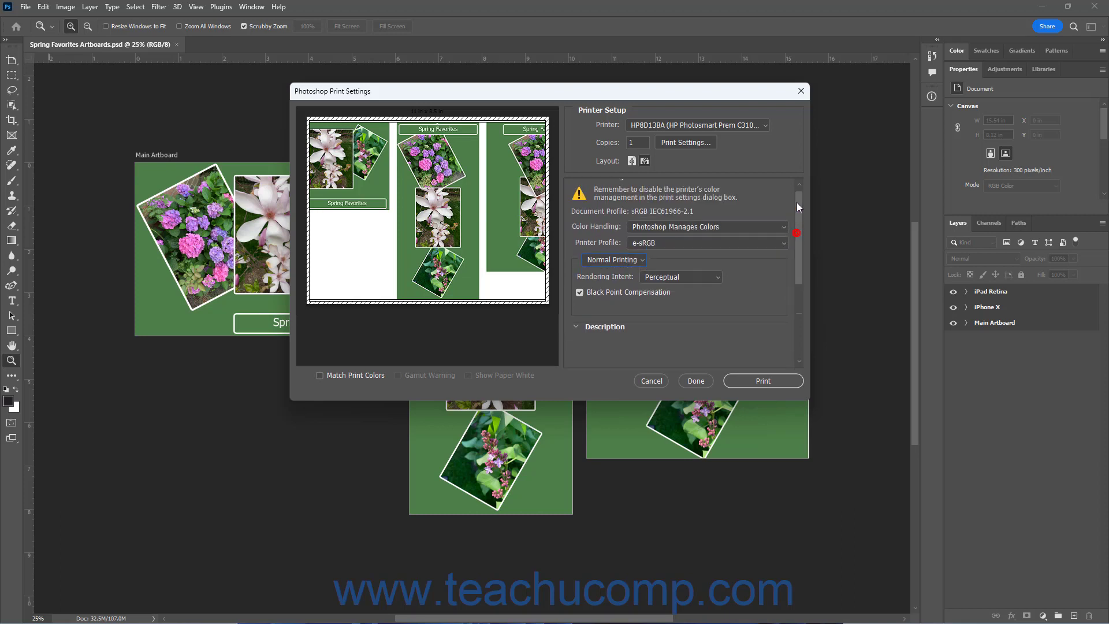
Switch the printer to Adobe PDF and choose the landscape layout
{"action": "left_click", "coordinate": [709, 125]}
{"action": "left_click", "coordinate": [683, 204]}
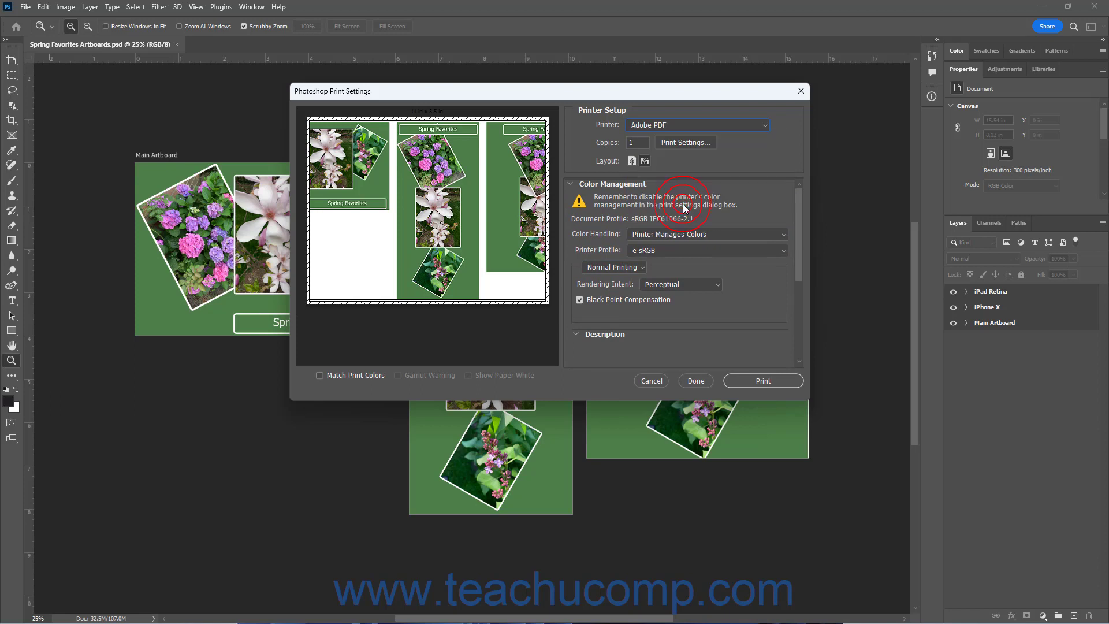
{"action": "left_click", "coordinate": [645, 162]}
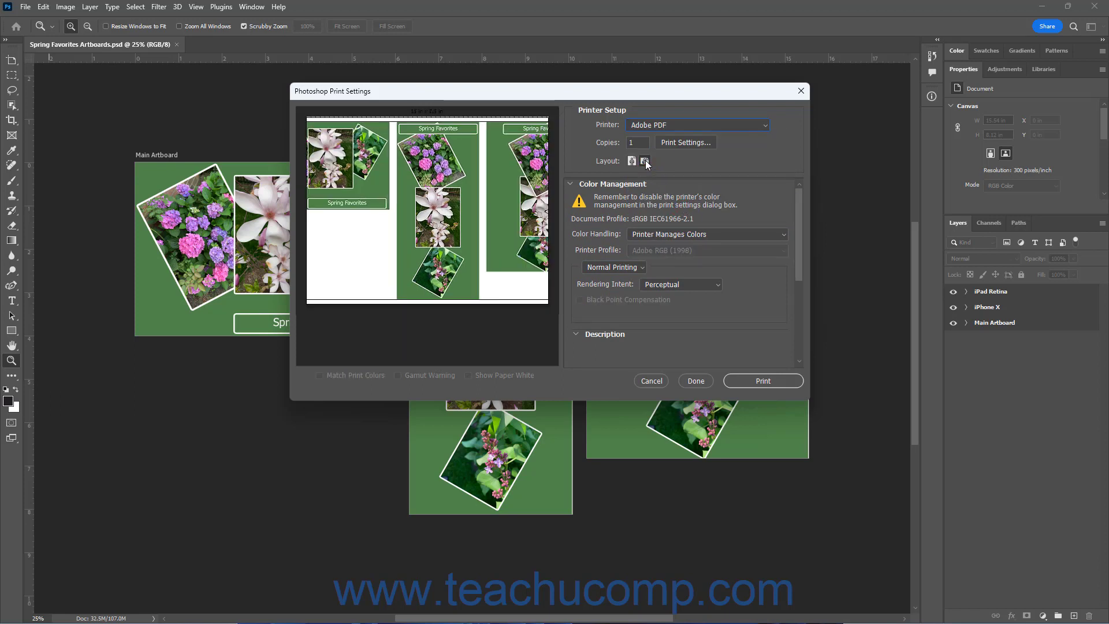
Set Color Handling to Photoshop Manages Colors for the Adobe PDF printer and collapse the Color Management section
{"action": "left_click", "coordinate": [660, 235]}
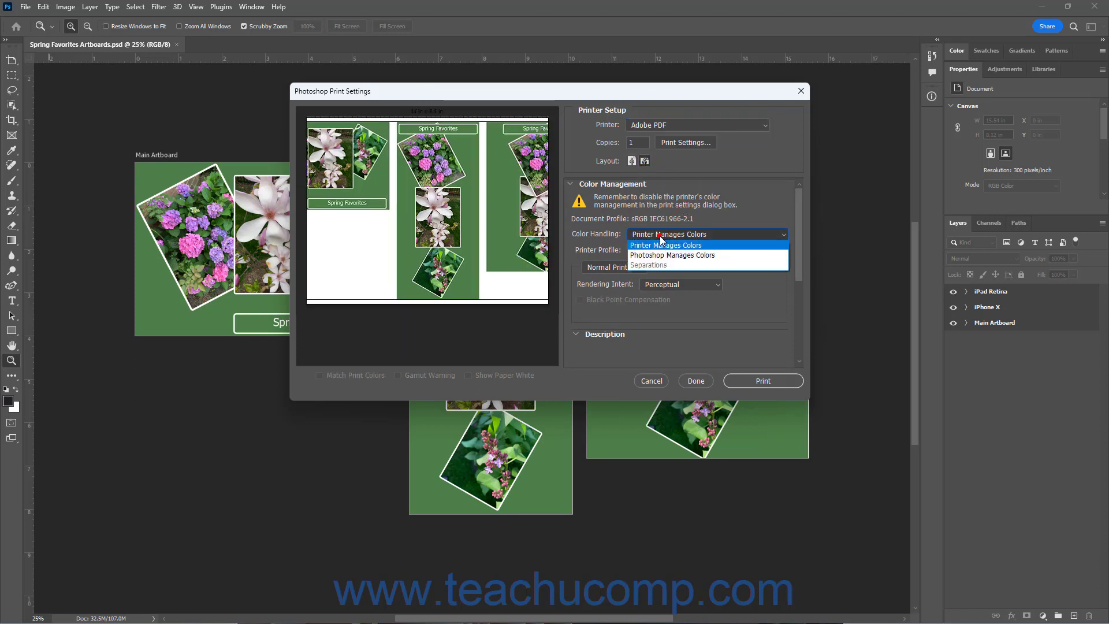
{"action": "left_click", "coordinate": [665, 256]}
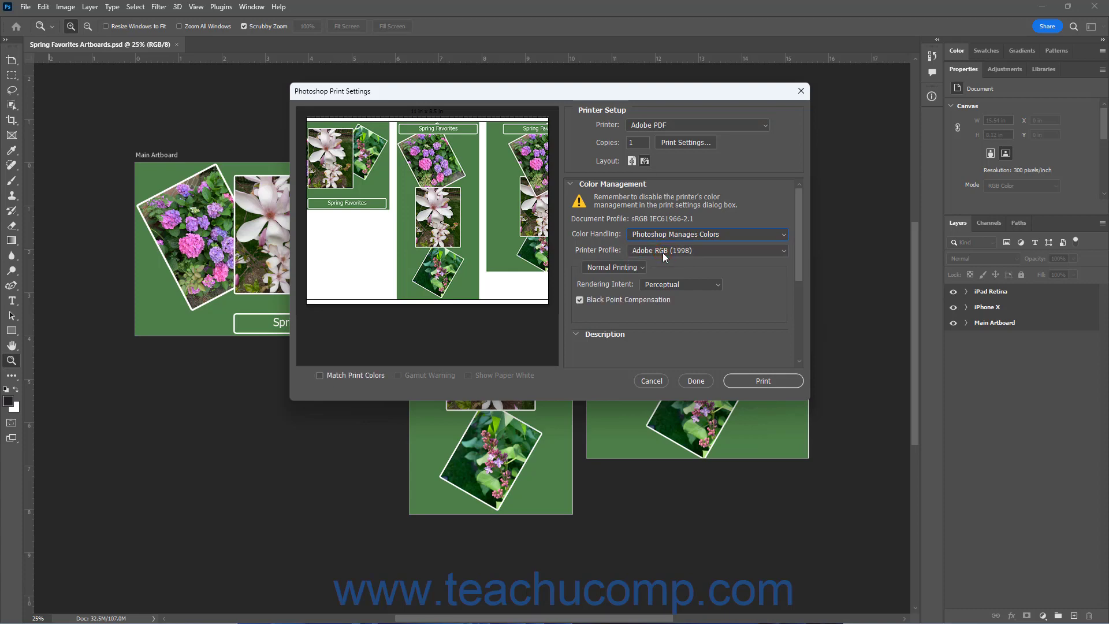
{"action": "left_click", "coordinate": [572, 185]}
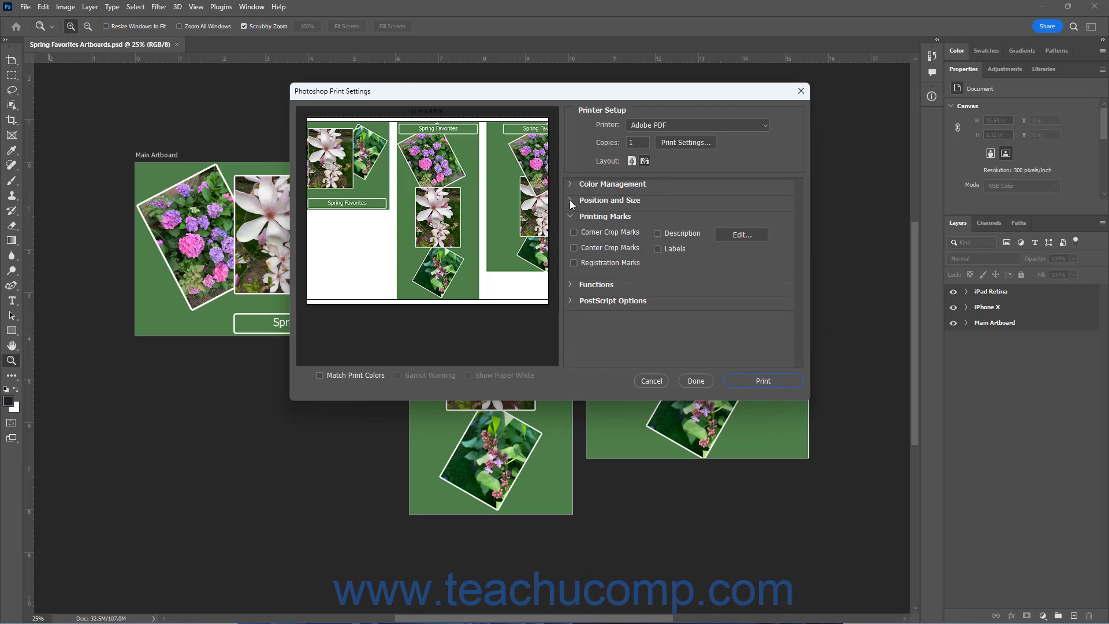
Turn off centering in Position and Size, and set both the Top and Left positions to 0 inches
{"action": "left_click", "coordinate": [570, 200]}
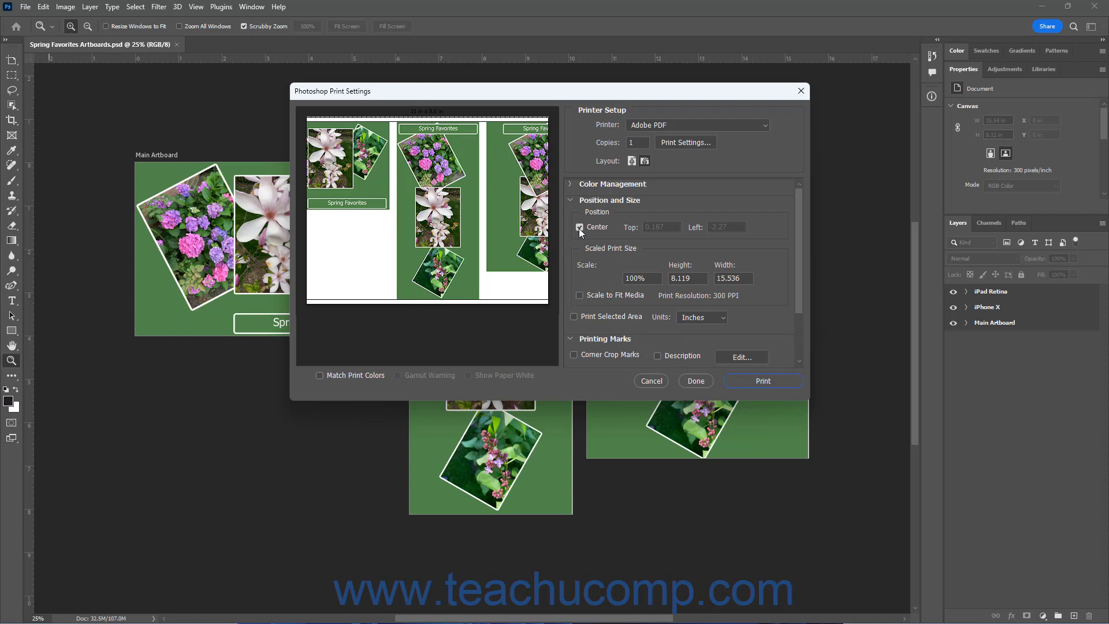
{"action": "left_click", "coordinate": [579, 228]}
{"action": "left_click_drag", "start_coordinate": [674, 229], "coordinate": [640, 230]}
{"action": "type", "text": "0"}
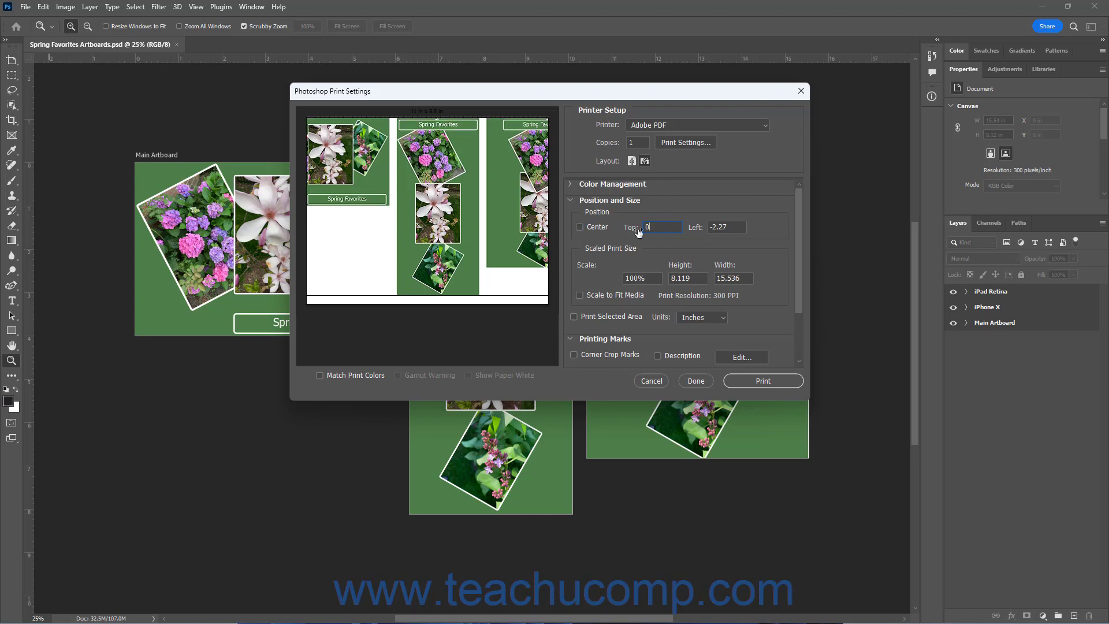
{"action": "key", "text": "Tab"}
{"action": "type", "text": "0"}
{"action": "key", "text": "Tab"}
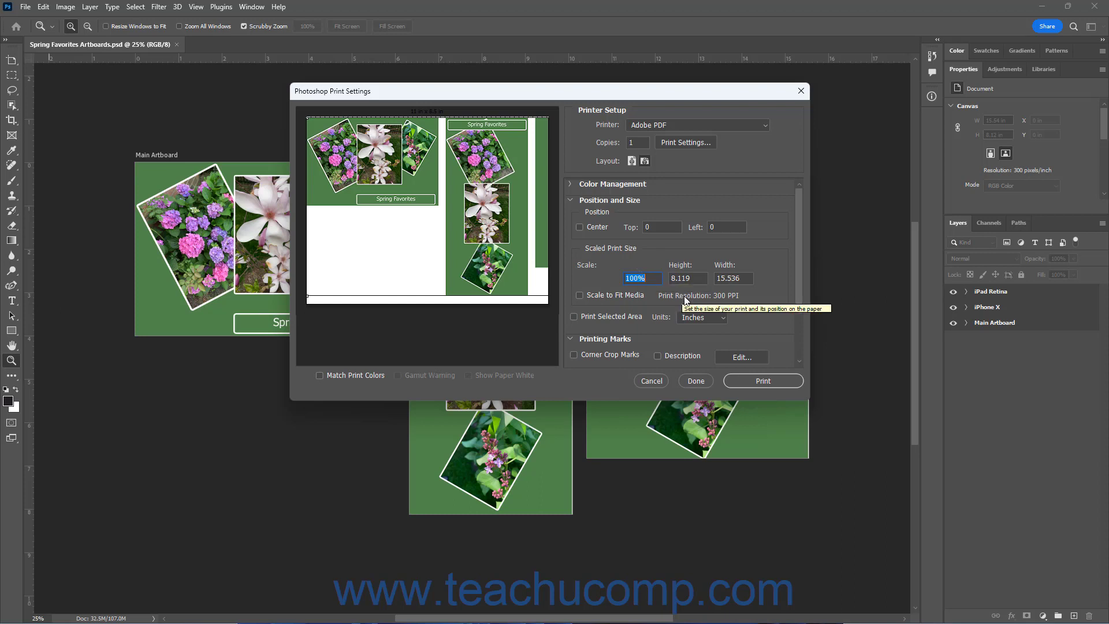
Scale the print to fit the media
{"action": "left_click", "coordinate": [691, 278]}
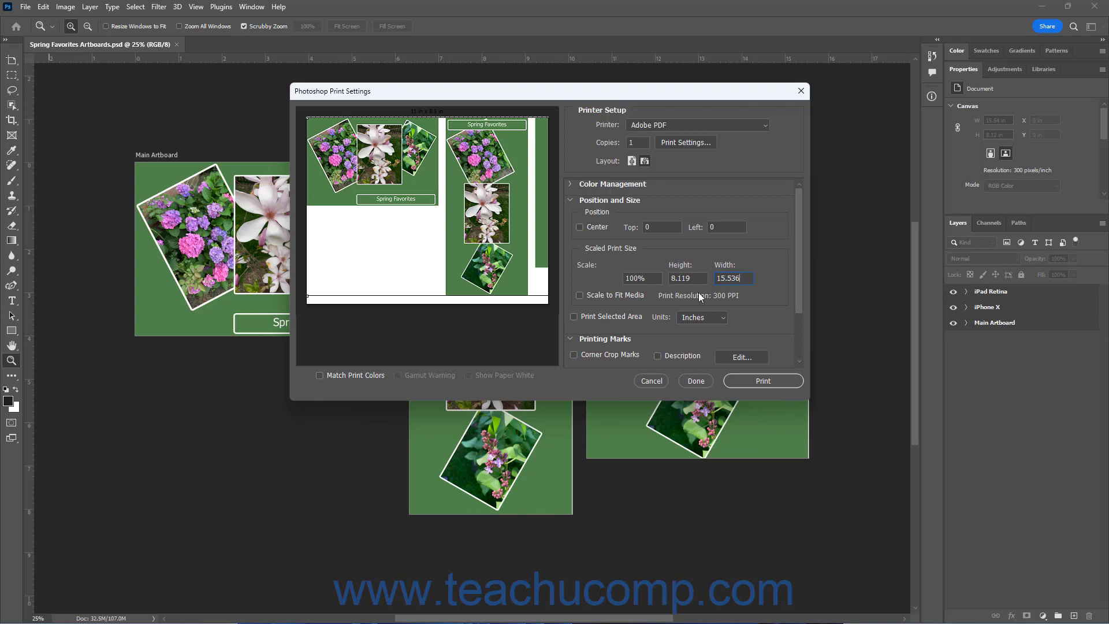
{"action": "left_click", "coordinate": [593, 295]}
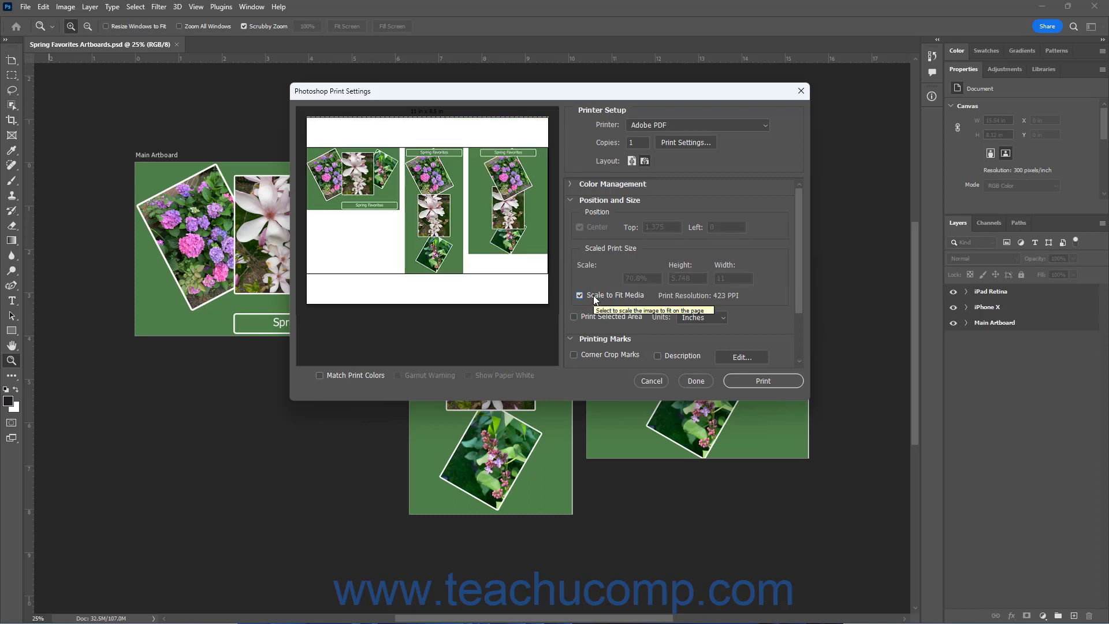
{"action": "left_click", "coordinate": [725, 297]}
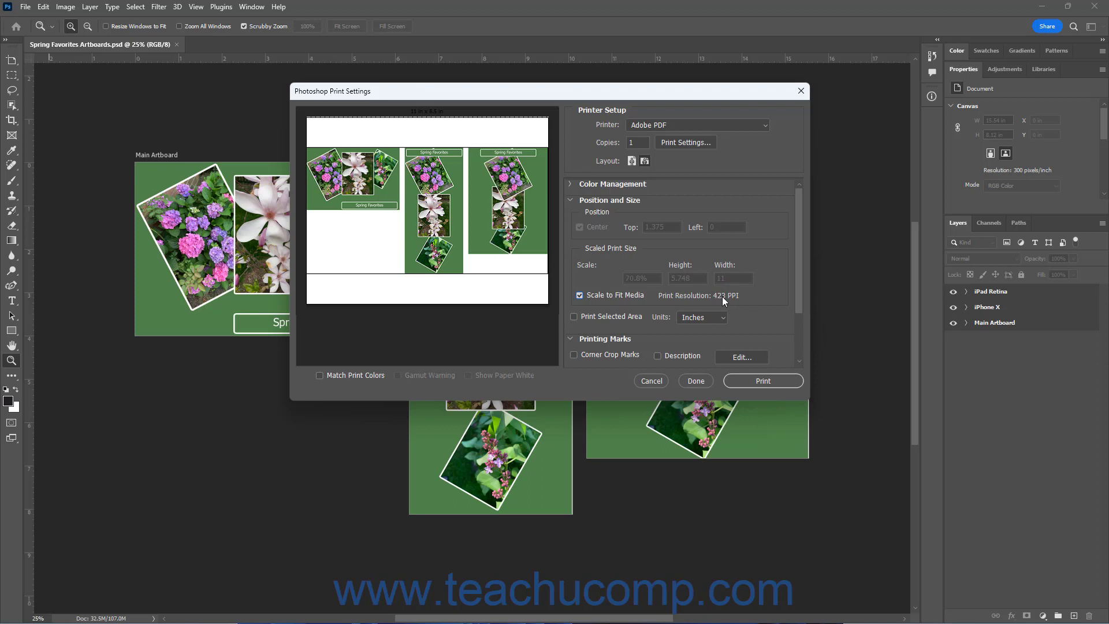
Turn on Print Selected Area and trim the print area's upper edge down to the top of the artboards, keeping units in Inches
{"action": "left_click", "coordinate": [598, 319]}
{"action": "left_click_drag", "start_coordinate": [302, 119], "coordinate": [306, 149]}
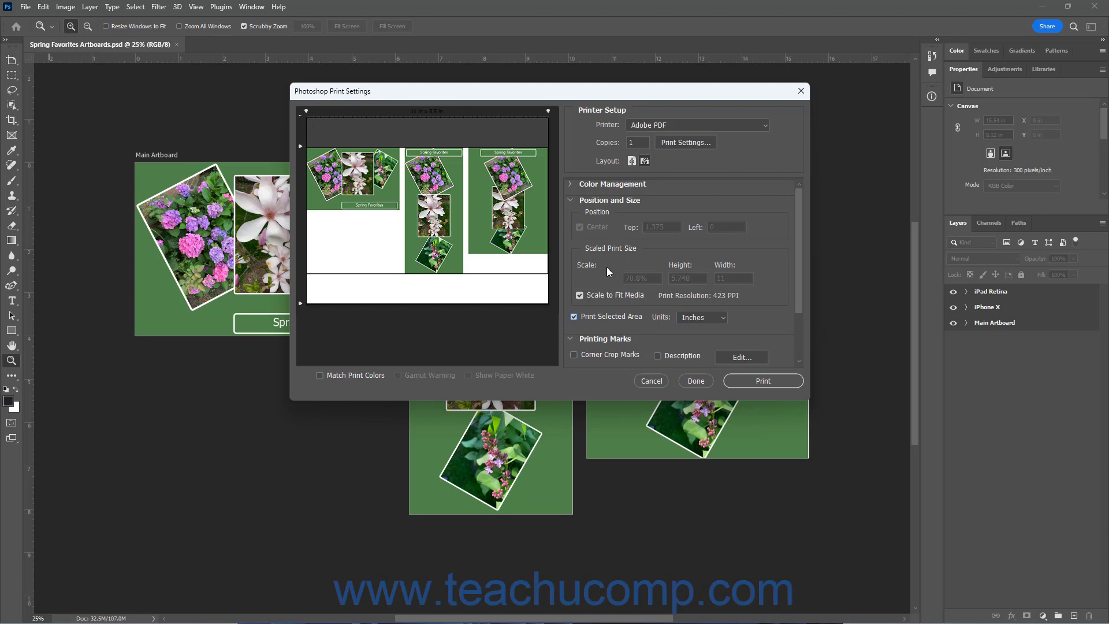
{"action": "left_click", "coordinate": [684, 320]}
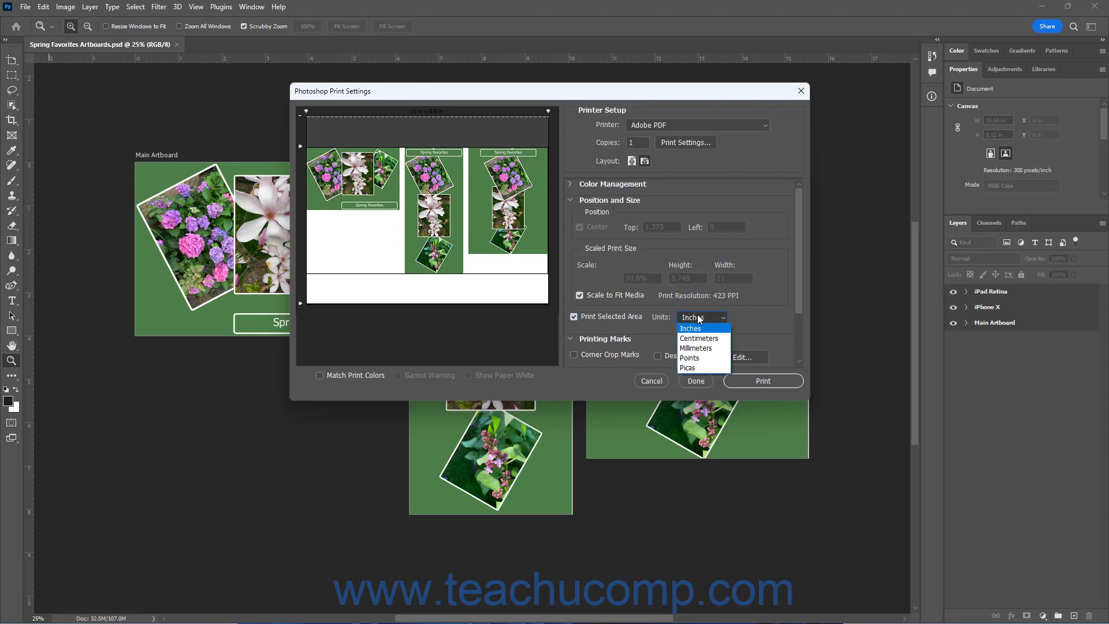
{"action": "left_click", "coordinate": [699, 318]}
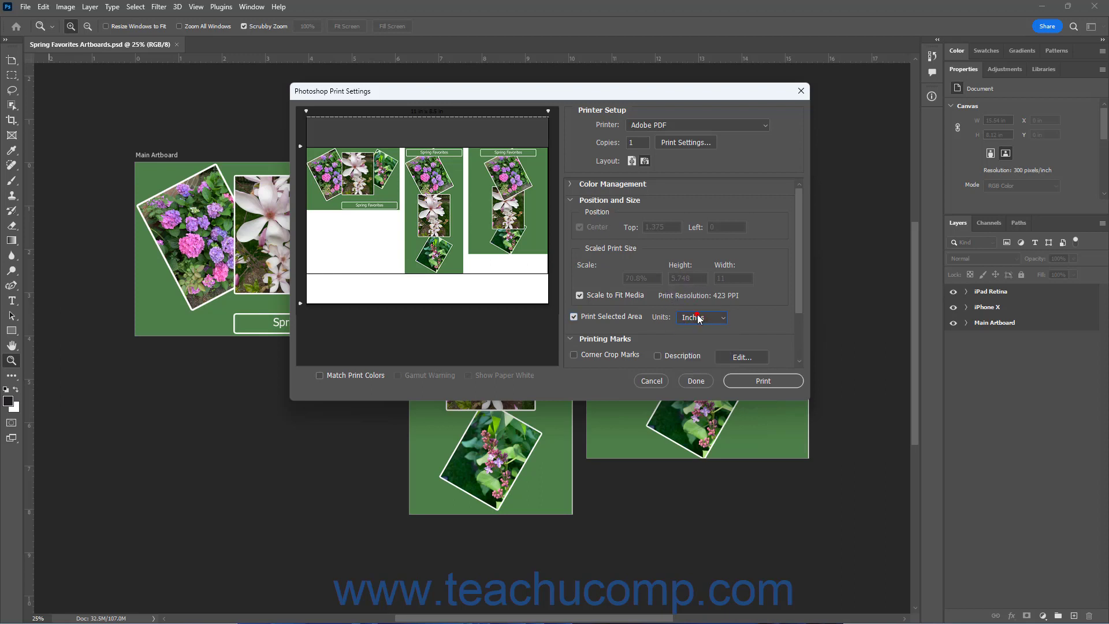
{"action": "left_click", "coordinate": [572, 199]}
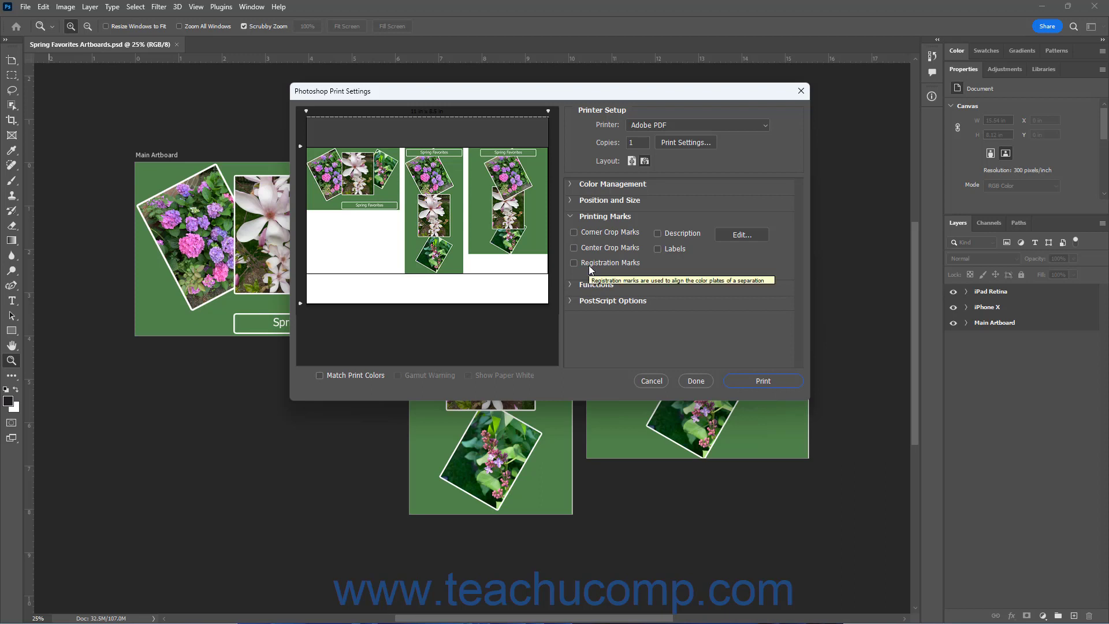
Try the Description and Labels printing marks, view the description editor, and leave both marks turned off
{"action": "left_click", "coordinate": [656, 233]}
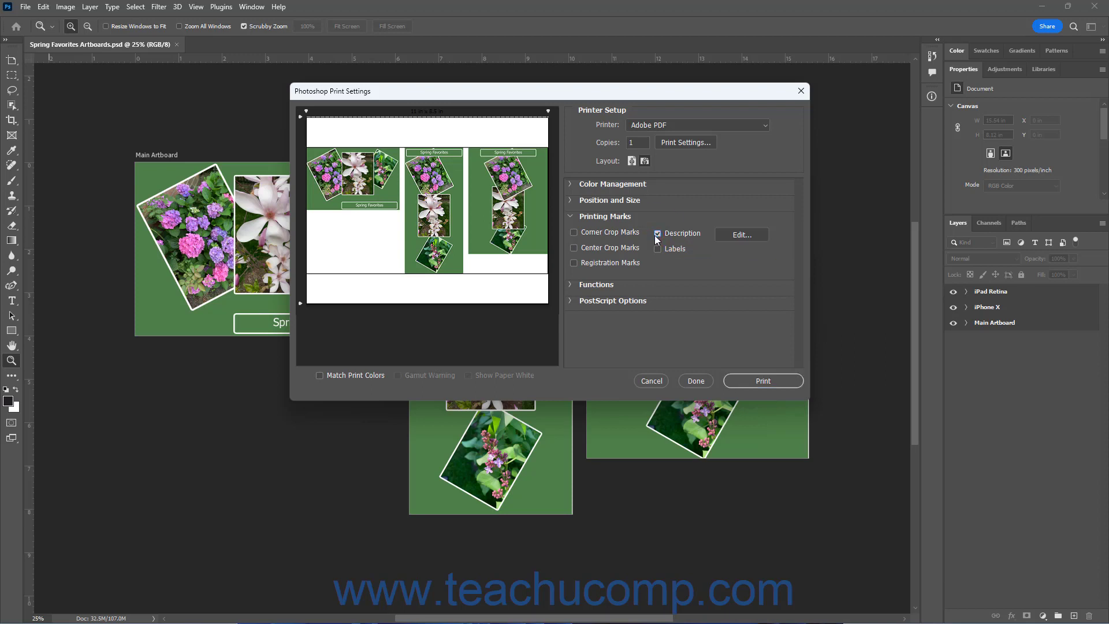
{"action": "left_click", "coordinate": [735, 236]}
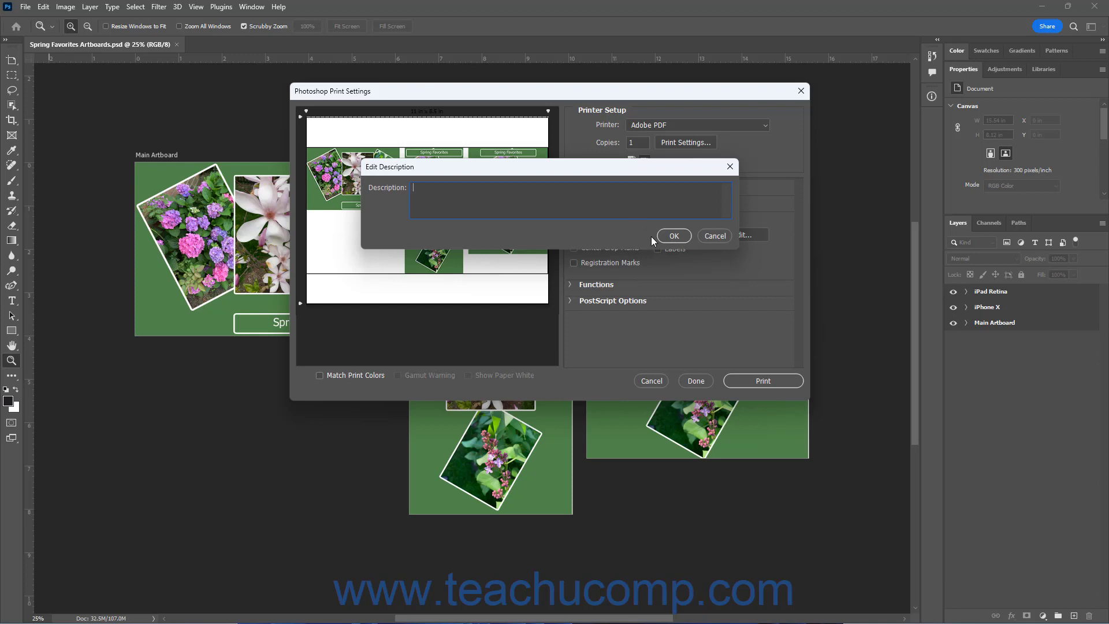
{"action": "left_click", "coordinate": [669, 236]}
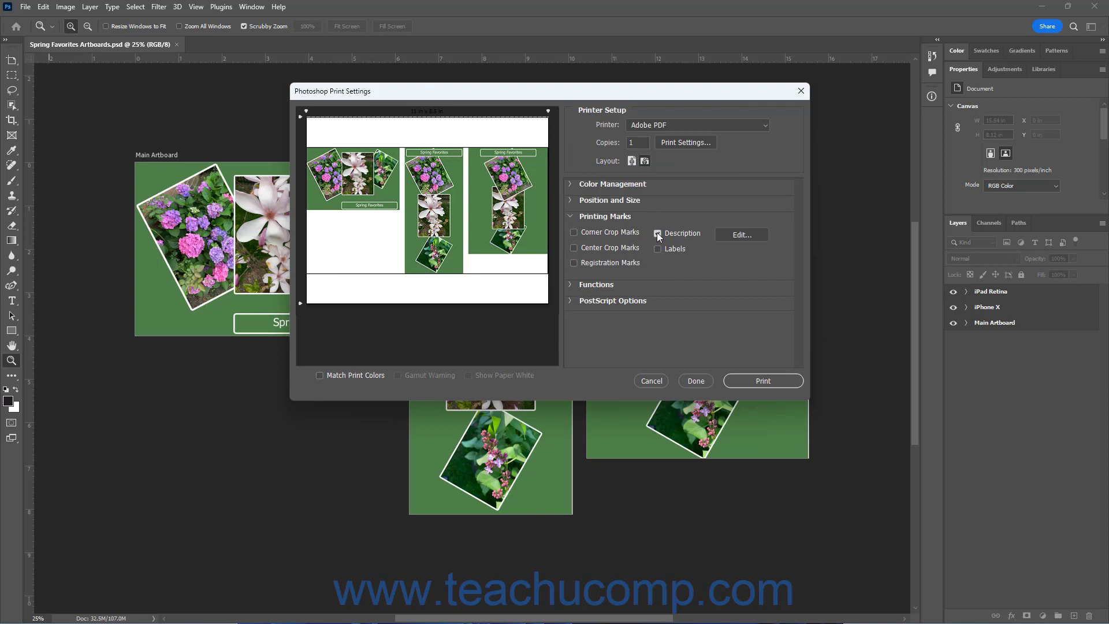
{"action": "left_click", "coordinate": [658, 234]}
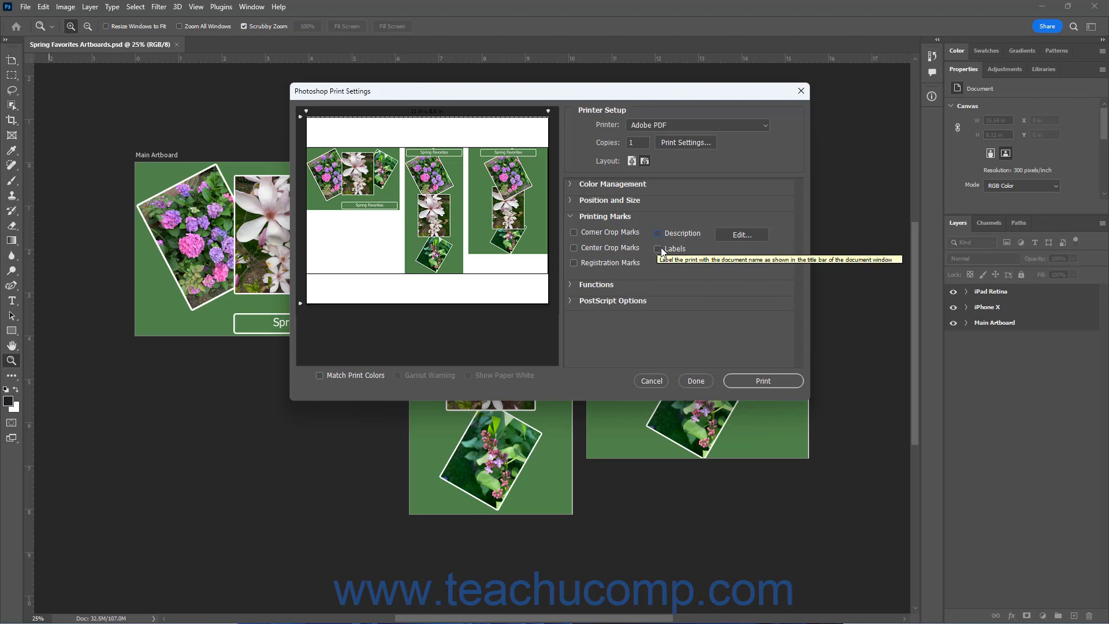
{"action": "left_click", "coordinate": [658, 249]}
{"action": "left_click", "coordinate": [660, 249]}
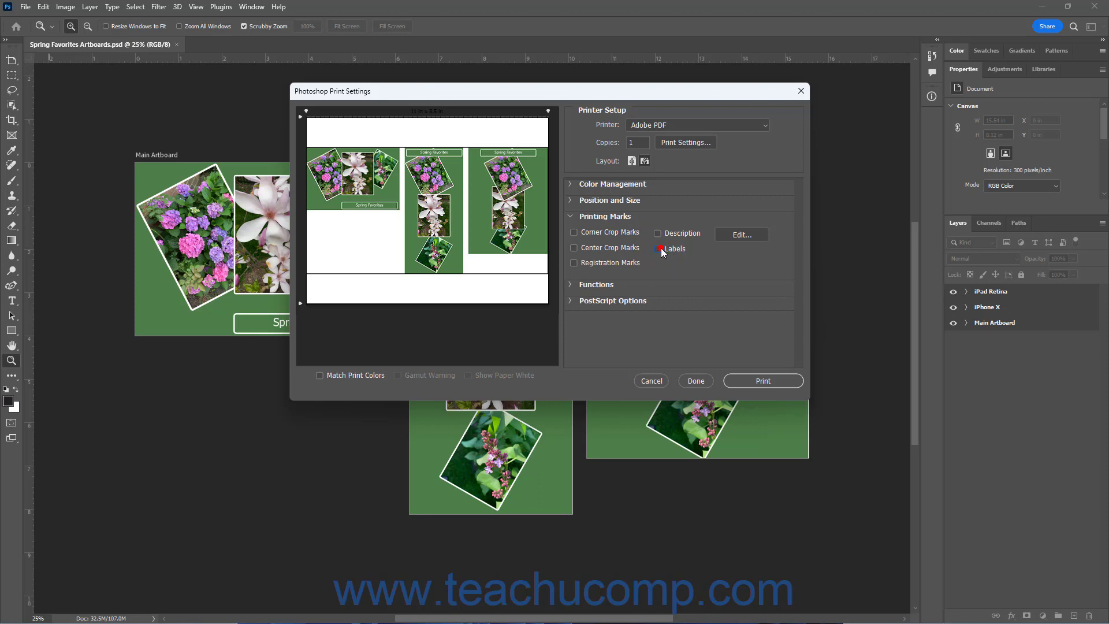
{"action": "left_click", "coordinate": [578, 217]}
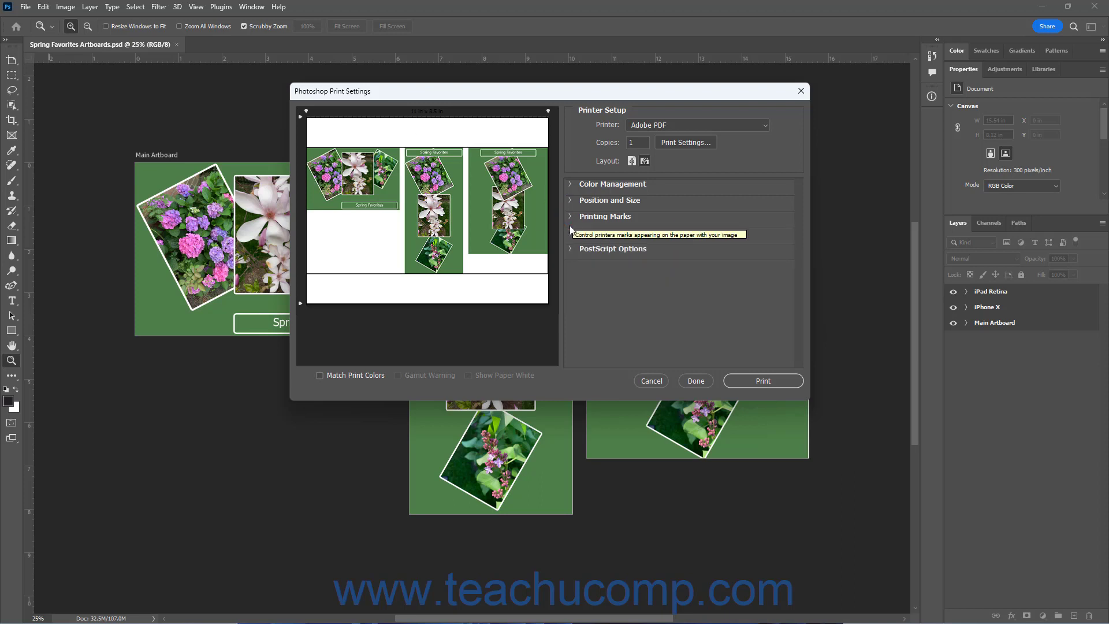
Examine the print background color picker and the border width and unit options under Functions without changing them
{"action": "left_click", "coordinate": [570, 234]}
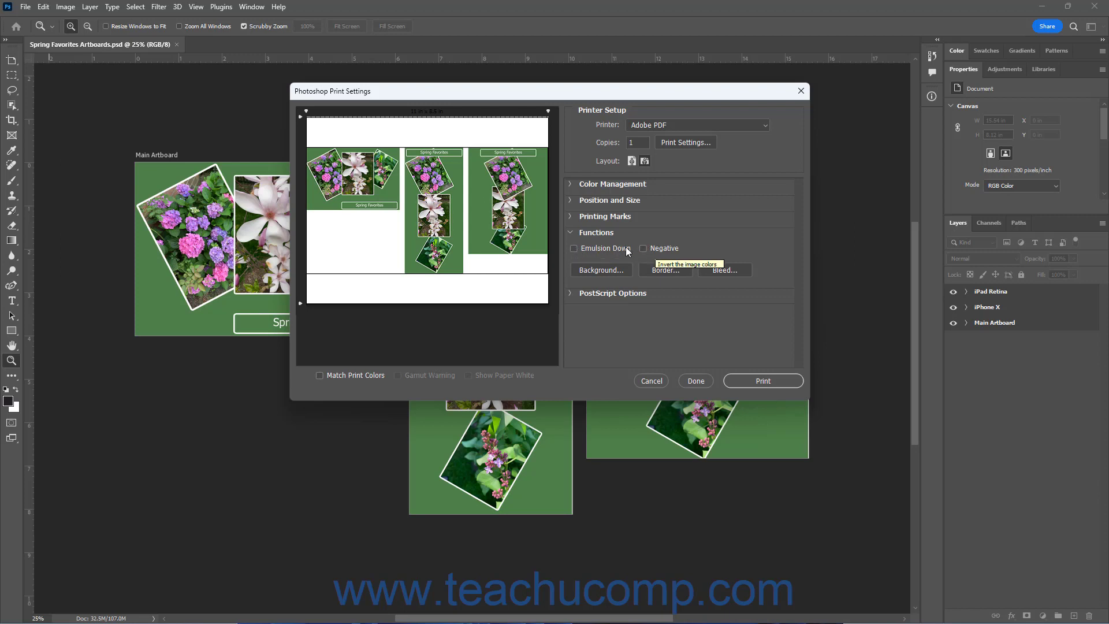
{"action": "left_click", "coordinate": [594, 271]}
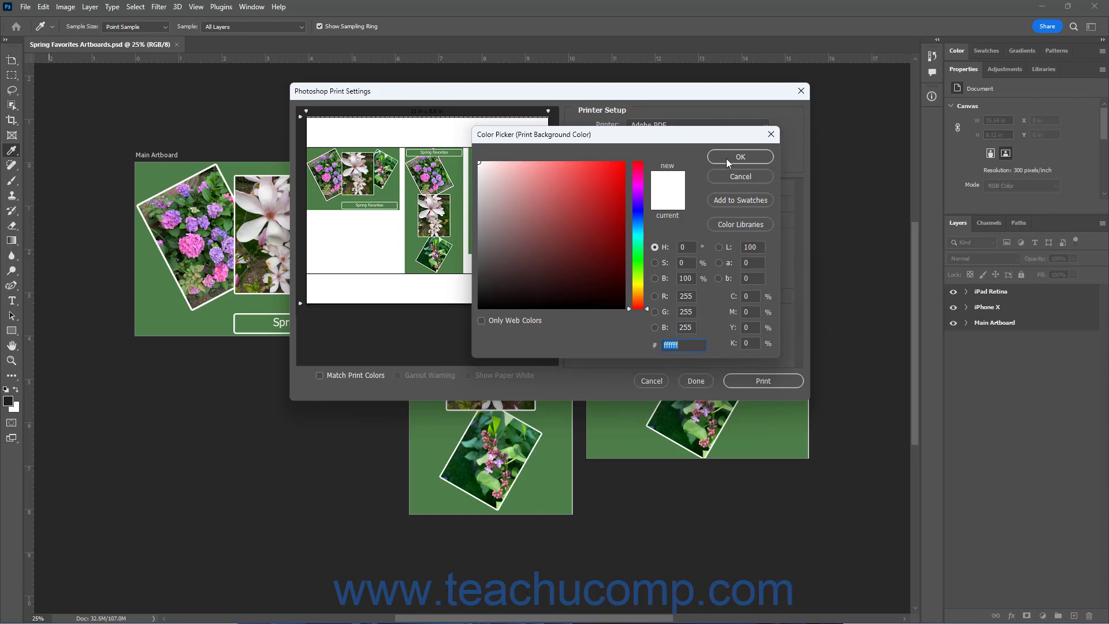
{"action": "left_click", "coordinate": [727, 174]}
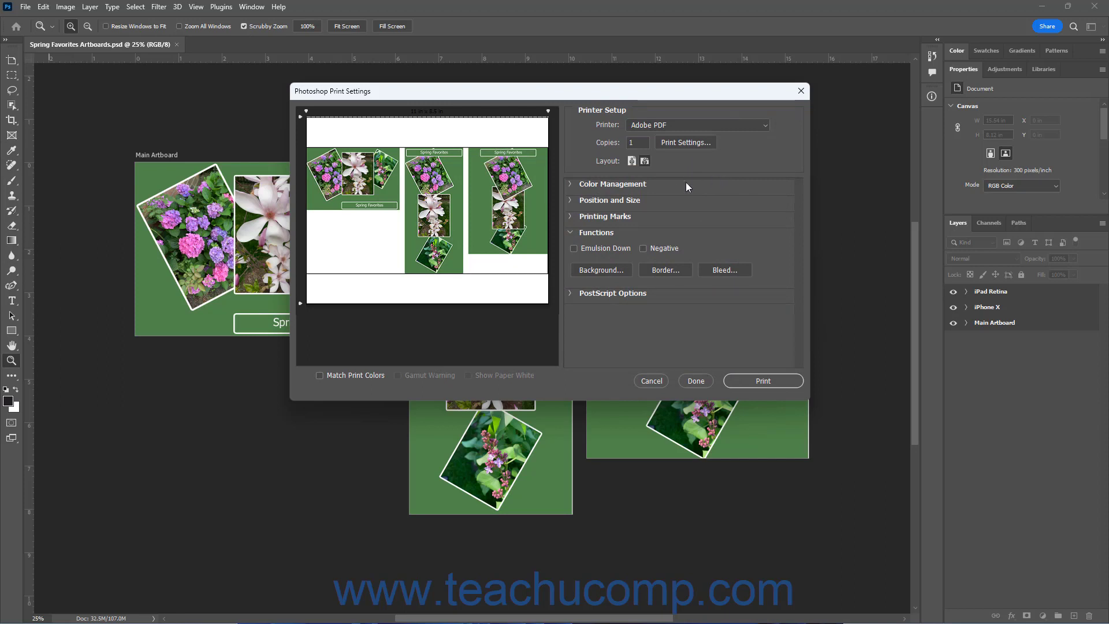
{"action": "left_click", "coordinate": [671, 275]}
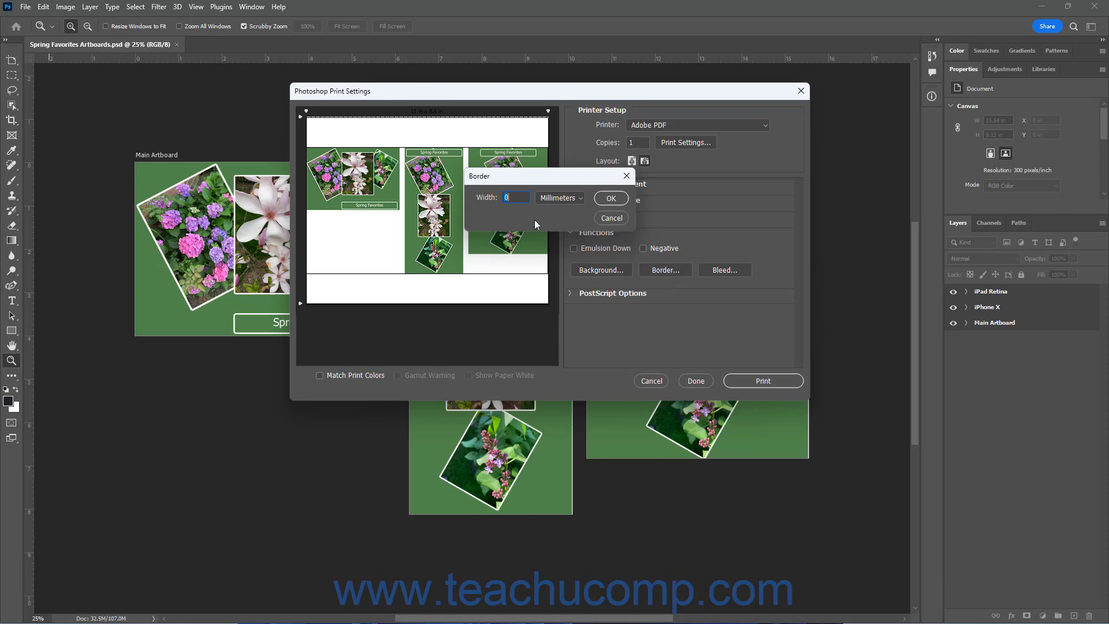
{"action": "left_click", "coordinate": [580, 199]}
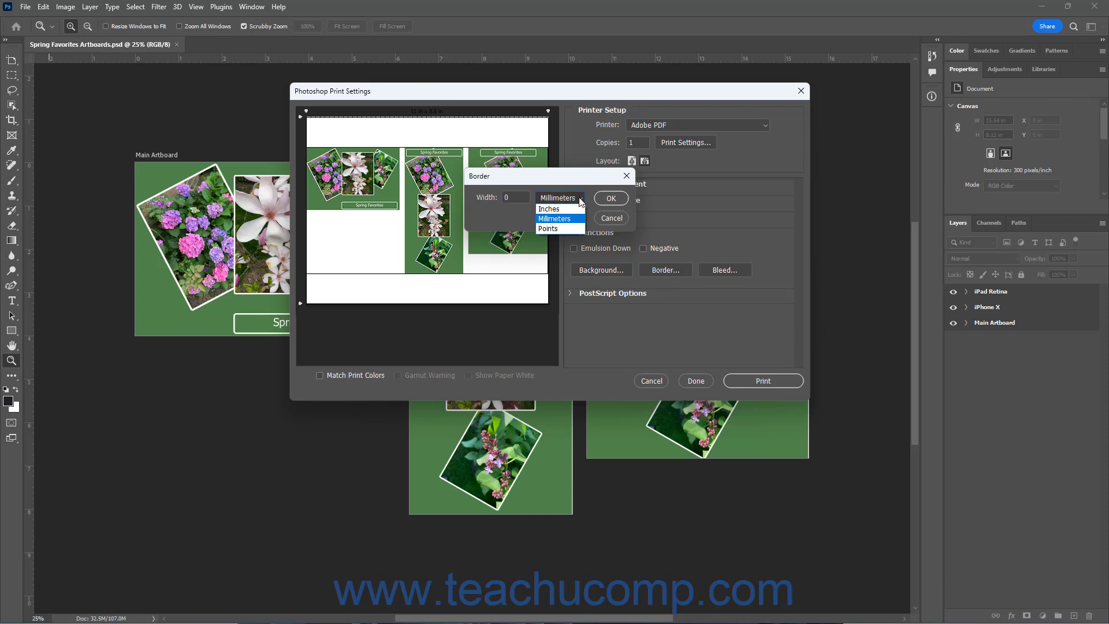
{"action": "left_click", "coordinate": [580, 199]}
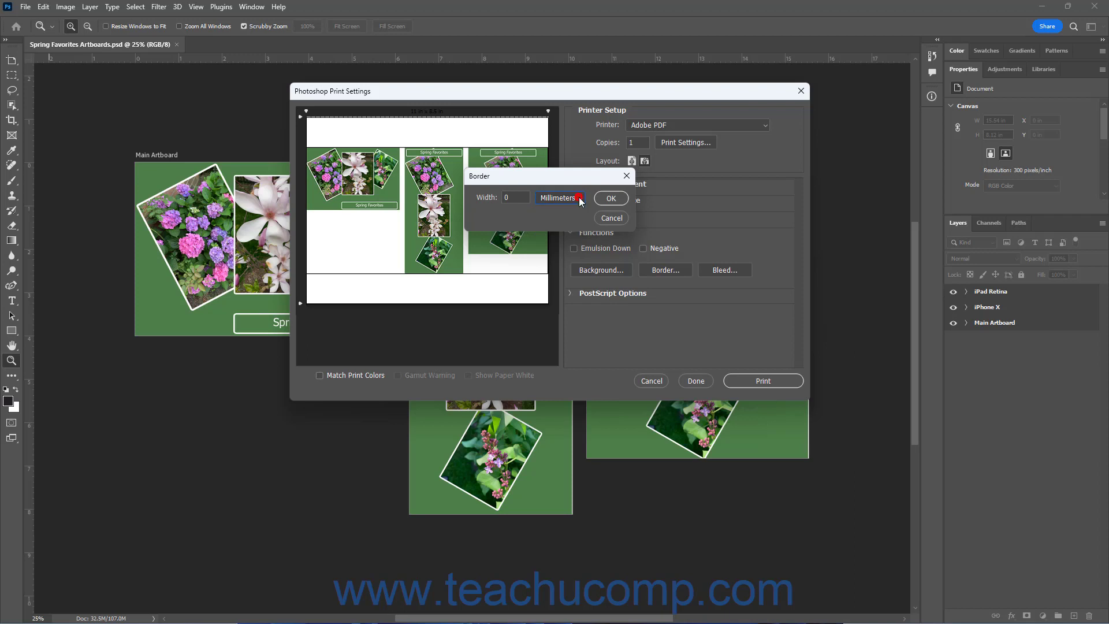
{"action": "left_click", "coordinate": [610, 218]}
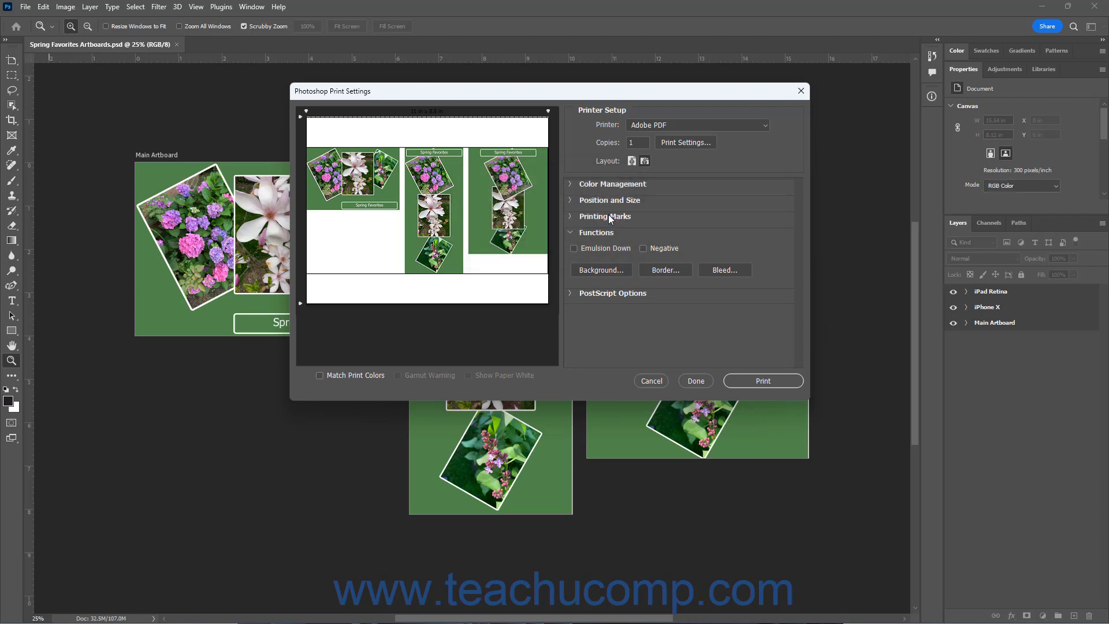
Examine the bleed width and its unit choices without changing them, and collapse the Functions section
{"action": "left_click", "coordinate": [714, 271]}
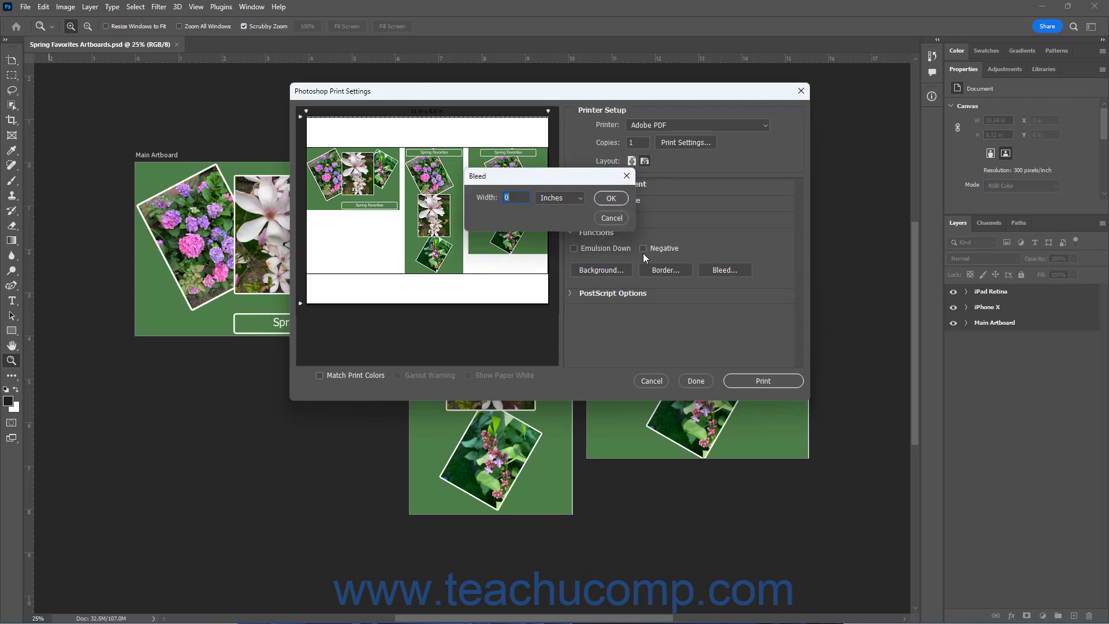
{"action": "left_click", "coordinate": [523, 198]}
{"action": "left_click", "coordinate": [569, 199]}
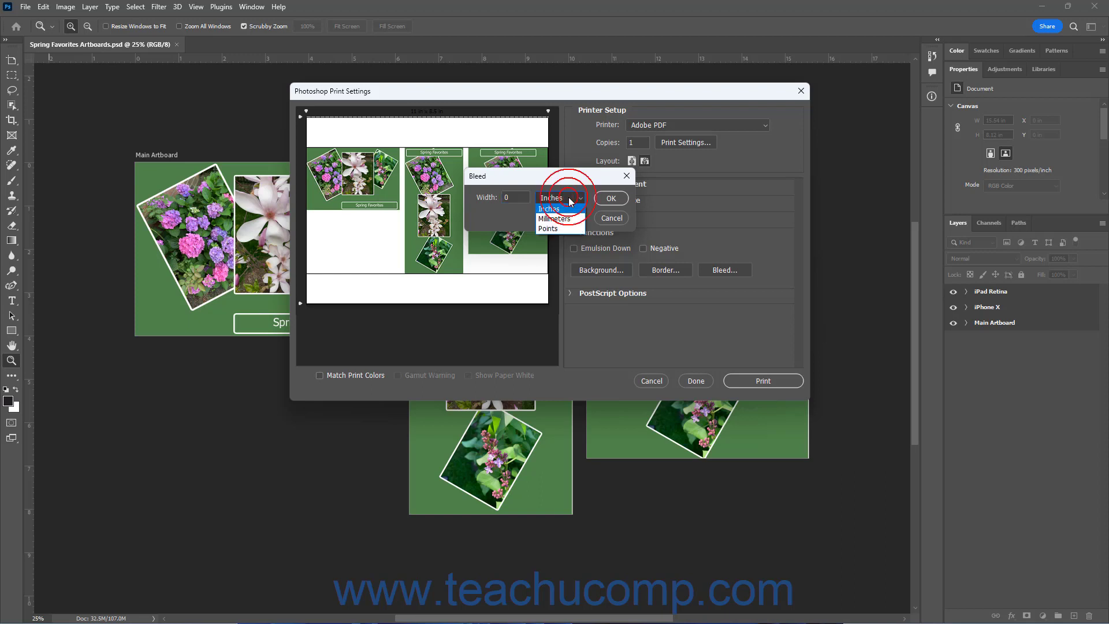
{"action": "left_click", "coordinate": [569, 198]}
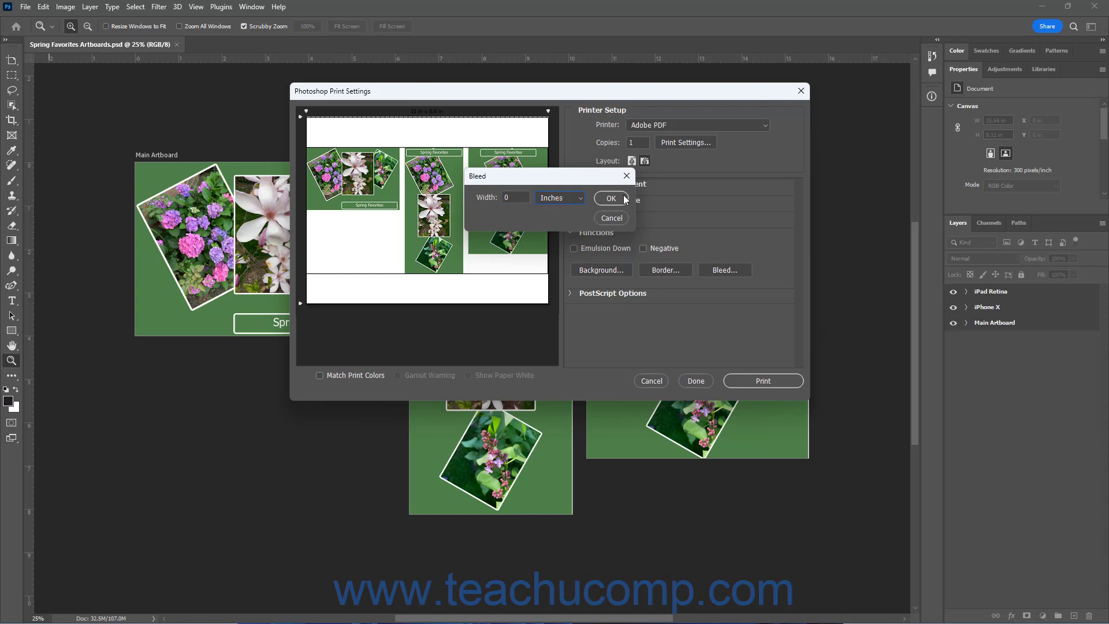
{"action": "left_click", "coordinate": [614, 217]}
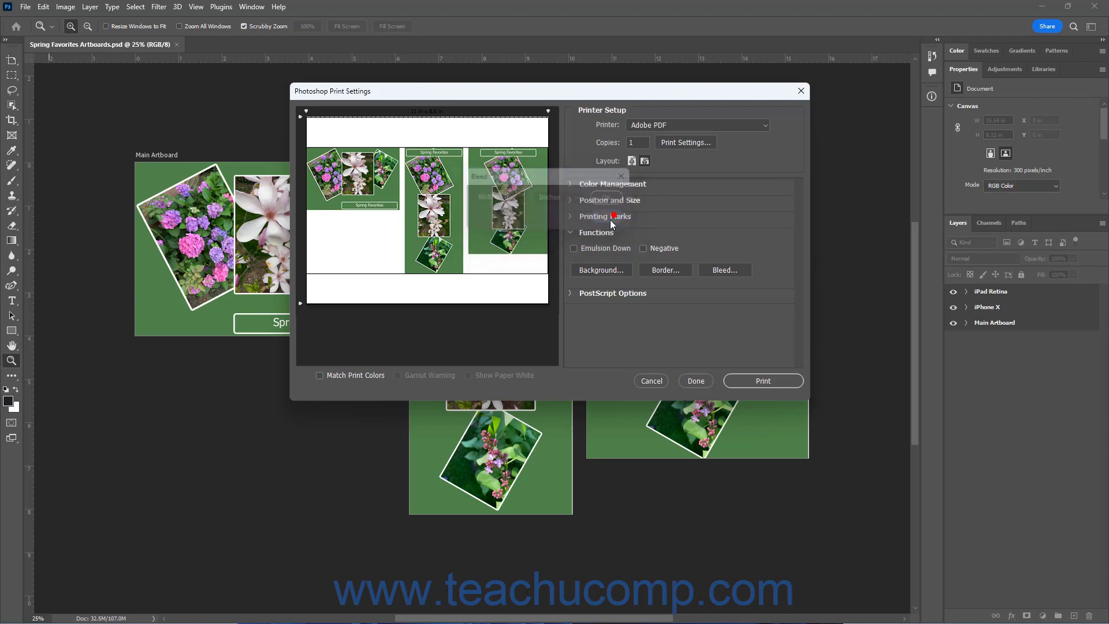
{"action": "left_click", "coordinate": [570, 233]}
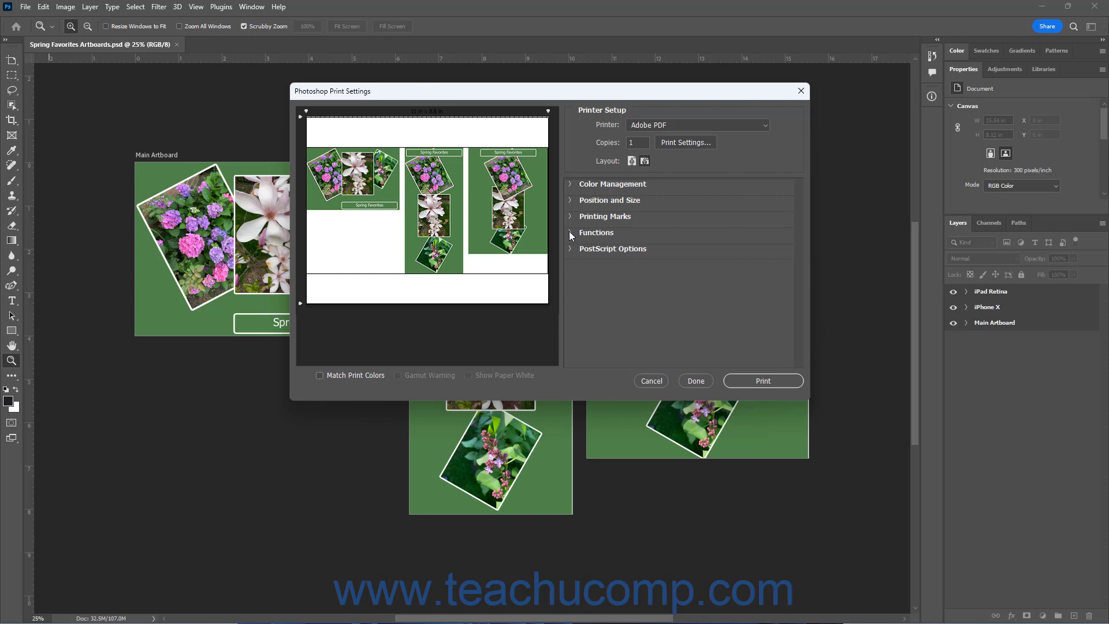
Try the Calibration Bars and Interpolation settings in PostScript Options, leave both off, and collapse the section
{"action": "left_click", "coordinate": [570, 249]}
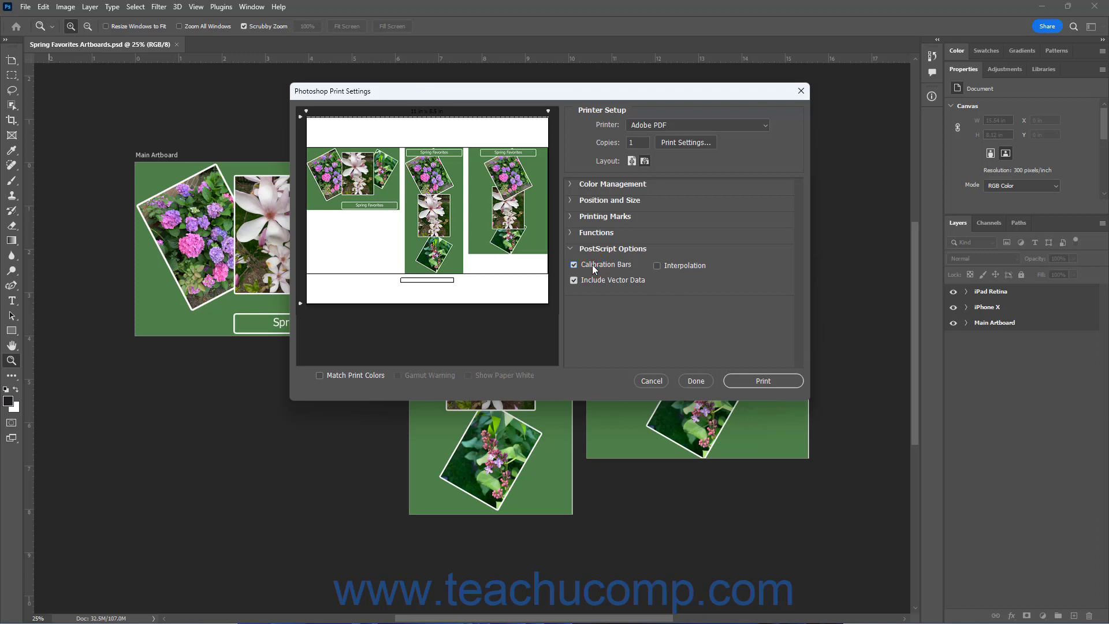
{"action": "left_click", "coordinate": [593, 266]}
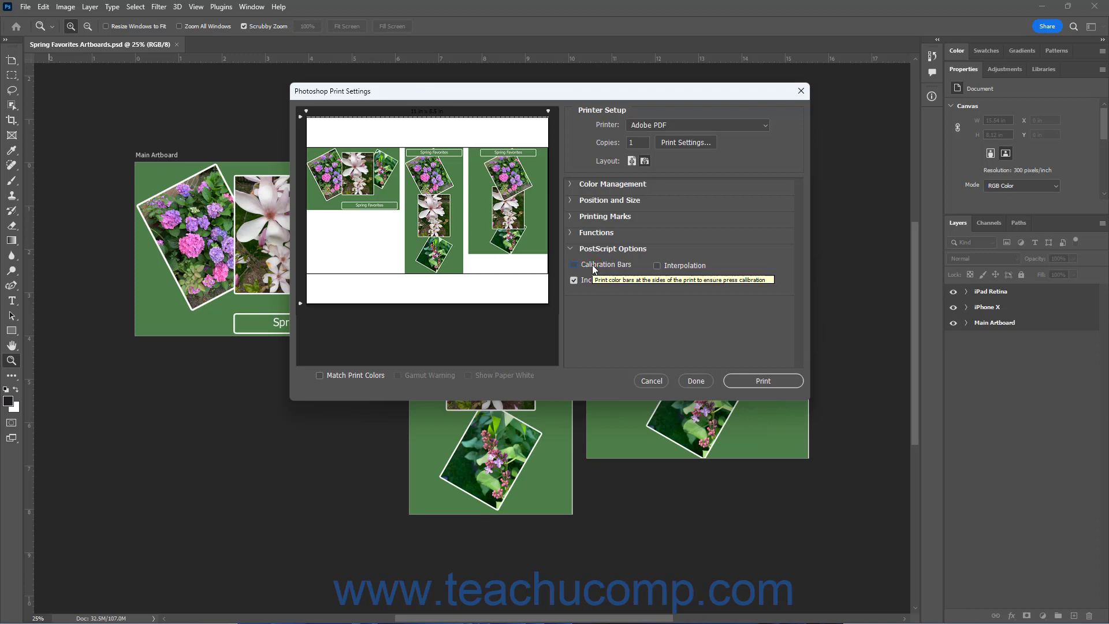
{"action": "left_click", "coordinate": [658, 267]}
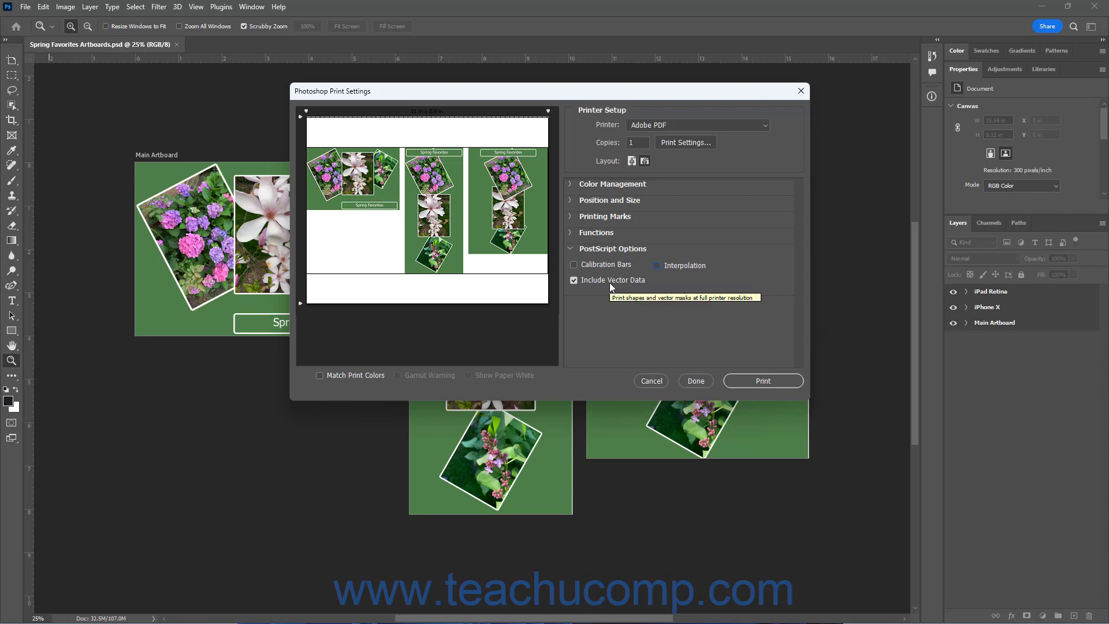
{"action": "left_click", "coordinate": [570, 249]}
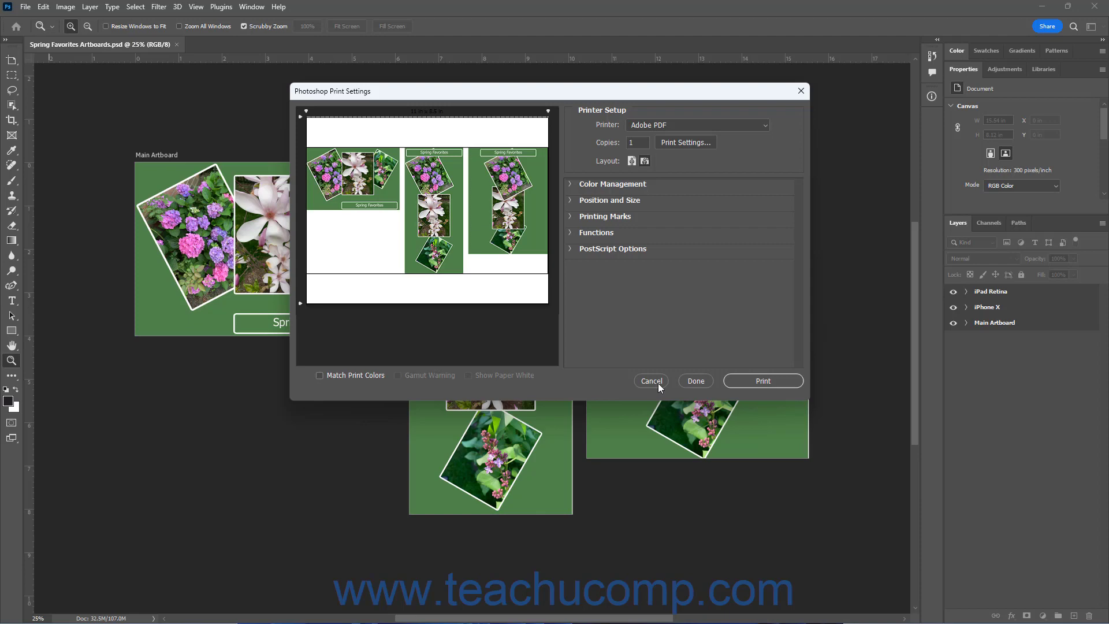
Accept the print settings without printing and save the Spring Favorites Artboards document
{"action": "left_click", "coordinate": [694, 382]}
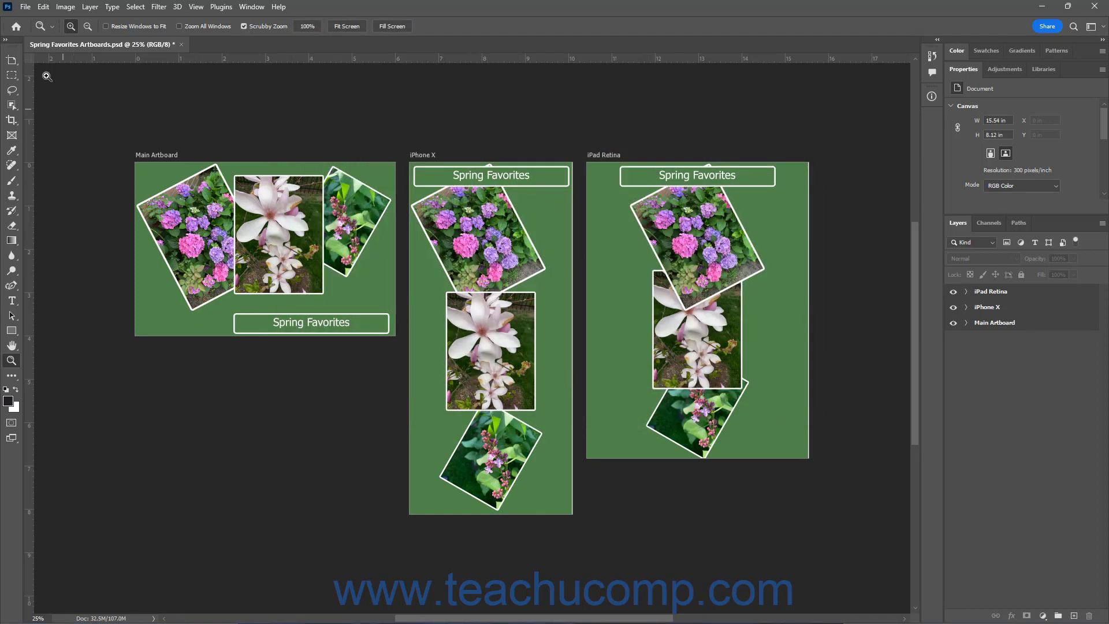
{"action": "left_click", "coordinate": [24, 7]}
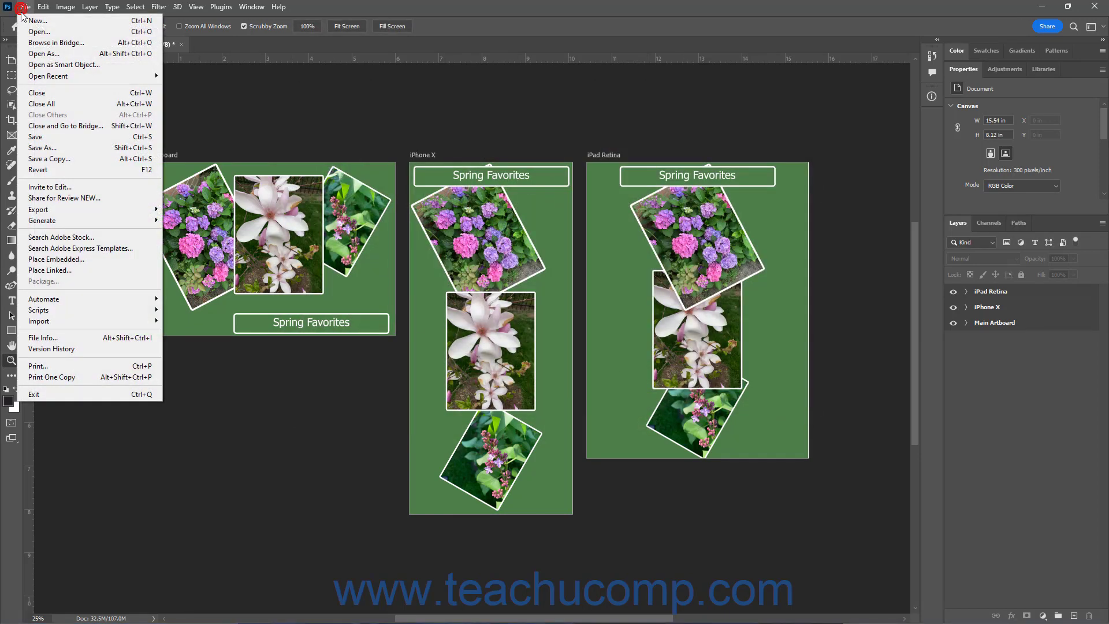
{"action": "left_click", "coordinate": [52, 135]}
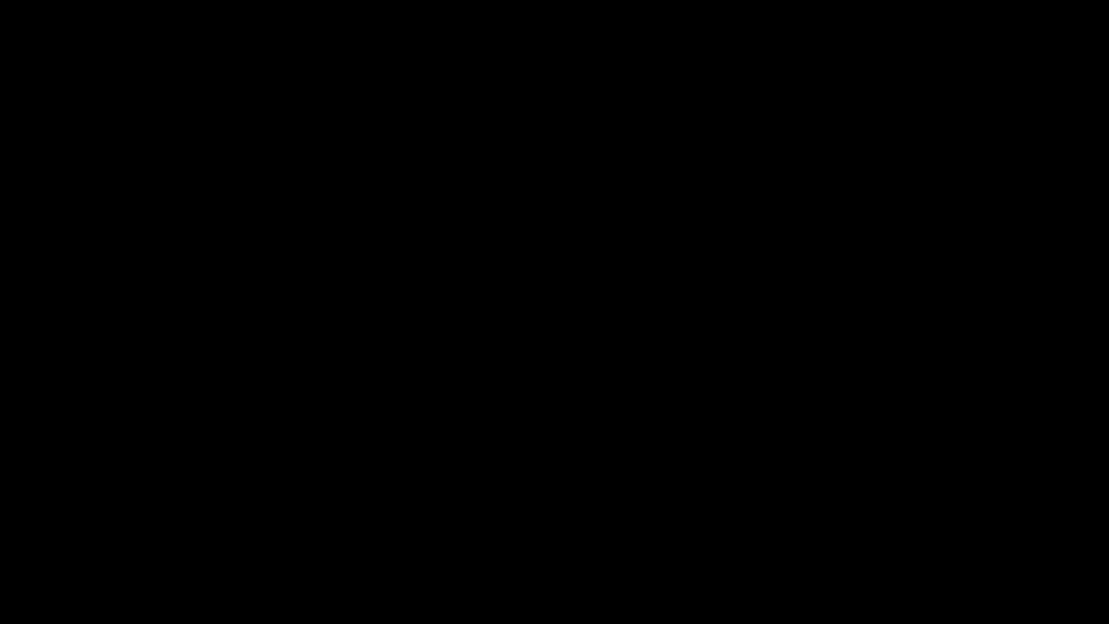